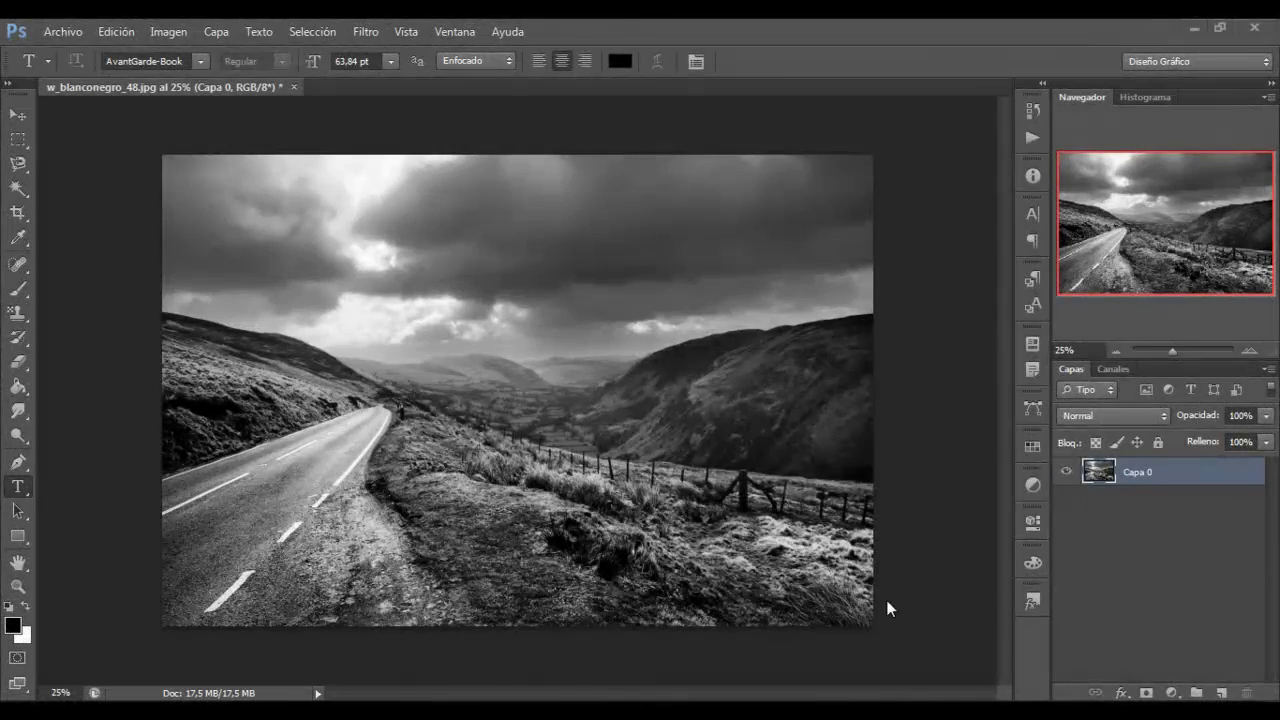
Name the new layer group above the photo 'Color'.
double_click(1137, 469)
text(Color)
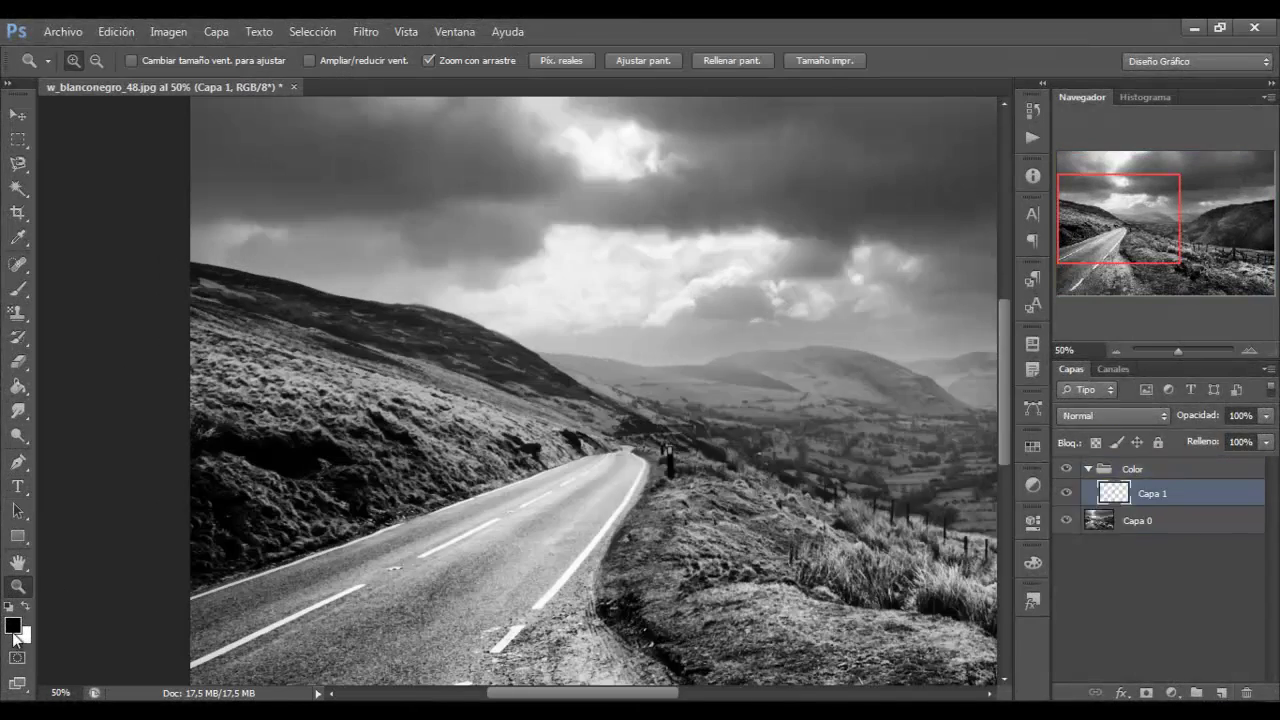
Paint green over the hillsides and grassy slopes with a large soft brush.
click(18, 289)
click(78, 60)
mouse_move(290, 420)
mouse_down()
mouse_move(208, 457)
mouse_move(303, 463)
mouse_move(473, 416)
mouse_up()
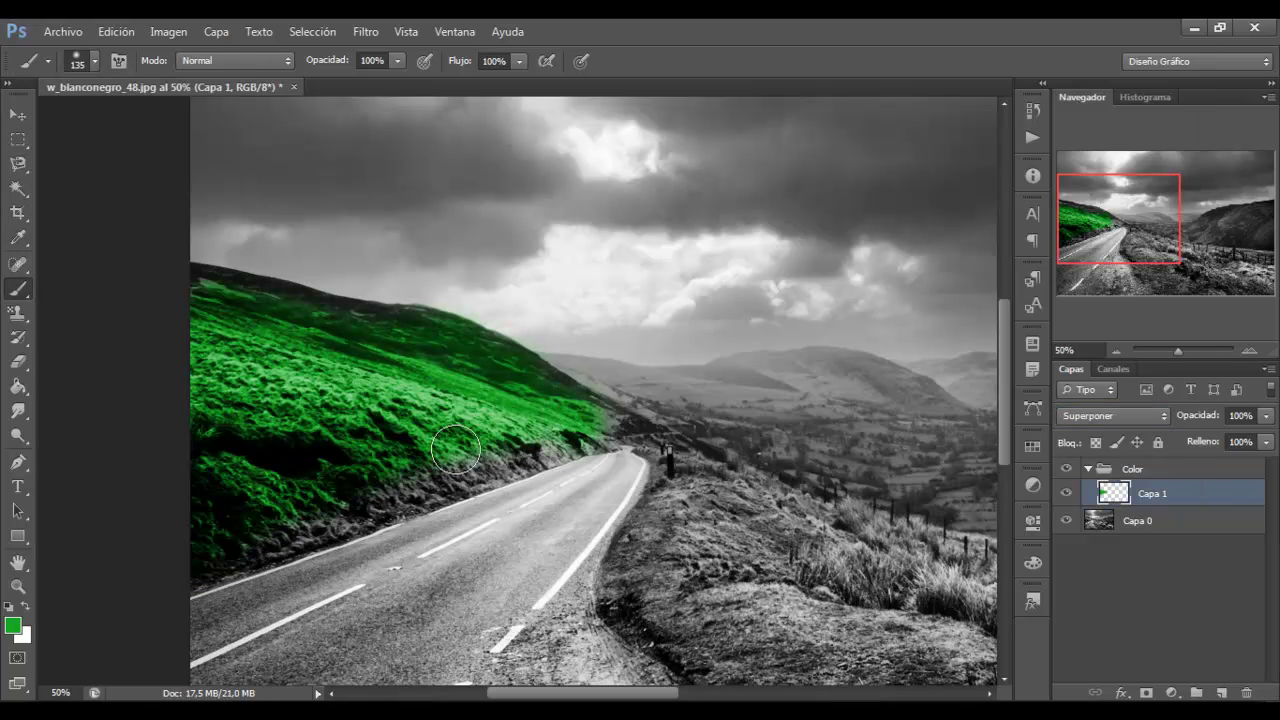
drag(696, 442, 674, 514)
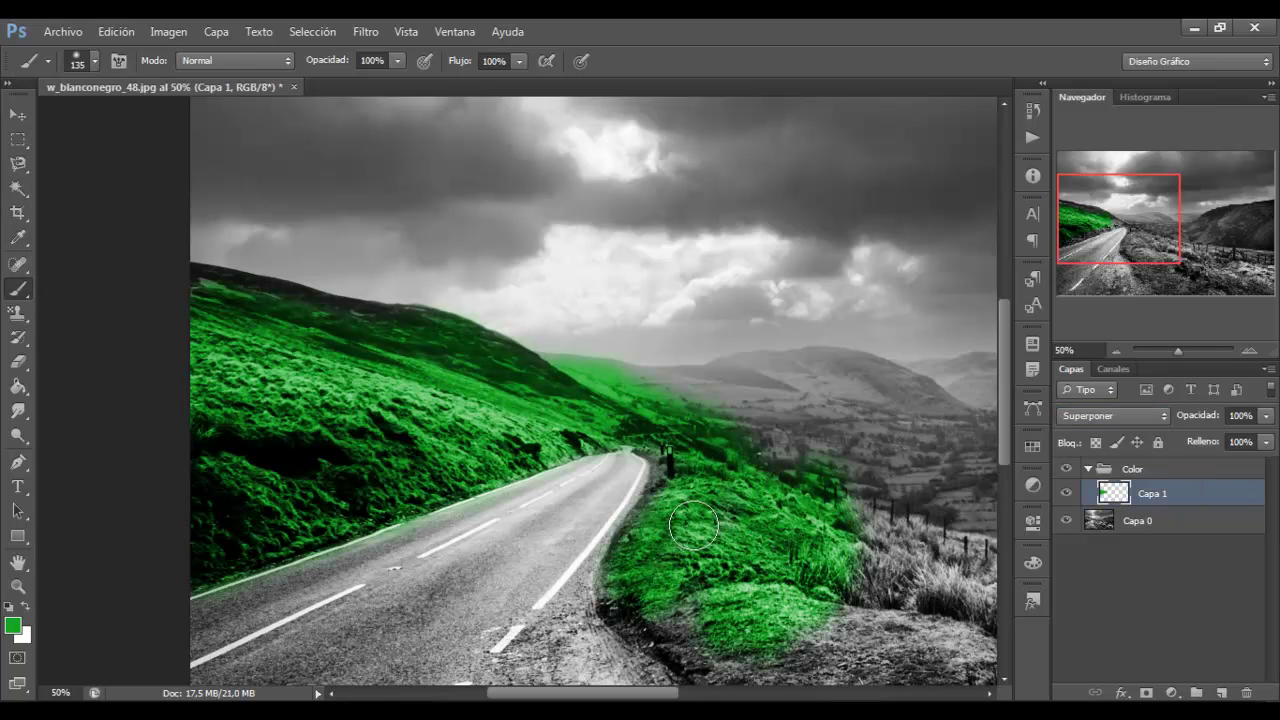
drag(880, 645, 440, 350)
mouse_move(830, 440)
mouse_down()
mouse_move(560, 540)
mouse_move(310, 418)
mouse_move(940, 460)
mouse_move(749, 251)
mouse_move(409, 420)
mouse_up()
Erase the green spill from the sky, lower the tint to 33%, and pick brown.
scroll(1009, 350, up, 3)
scroll(1009, 350, up, 5)
drag(534, 355, 753, 321)
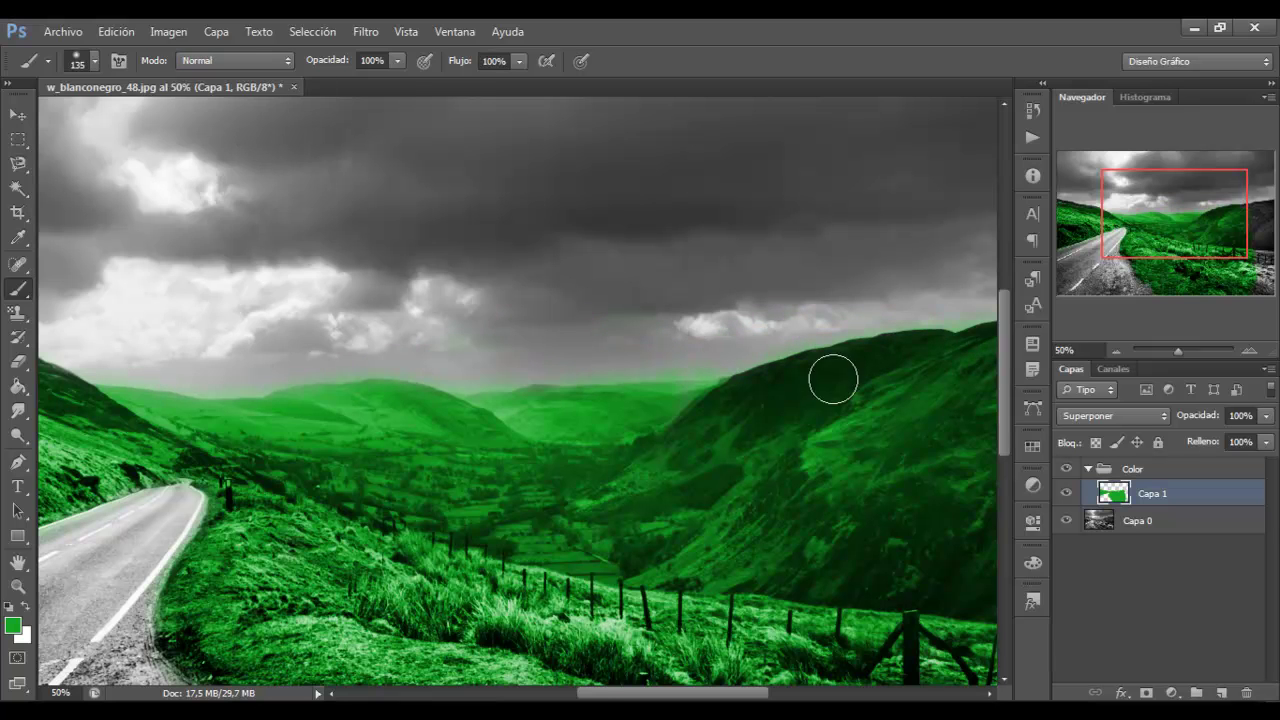
key(ctrl+minus)
key(ctrl+minus)
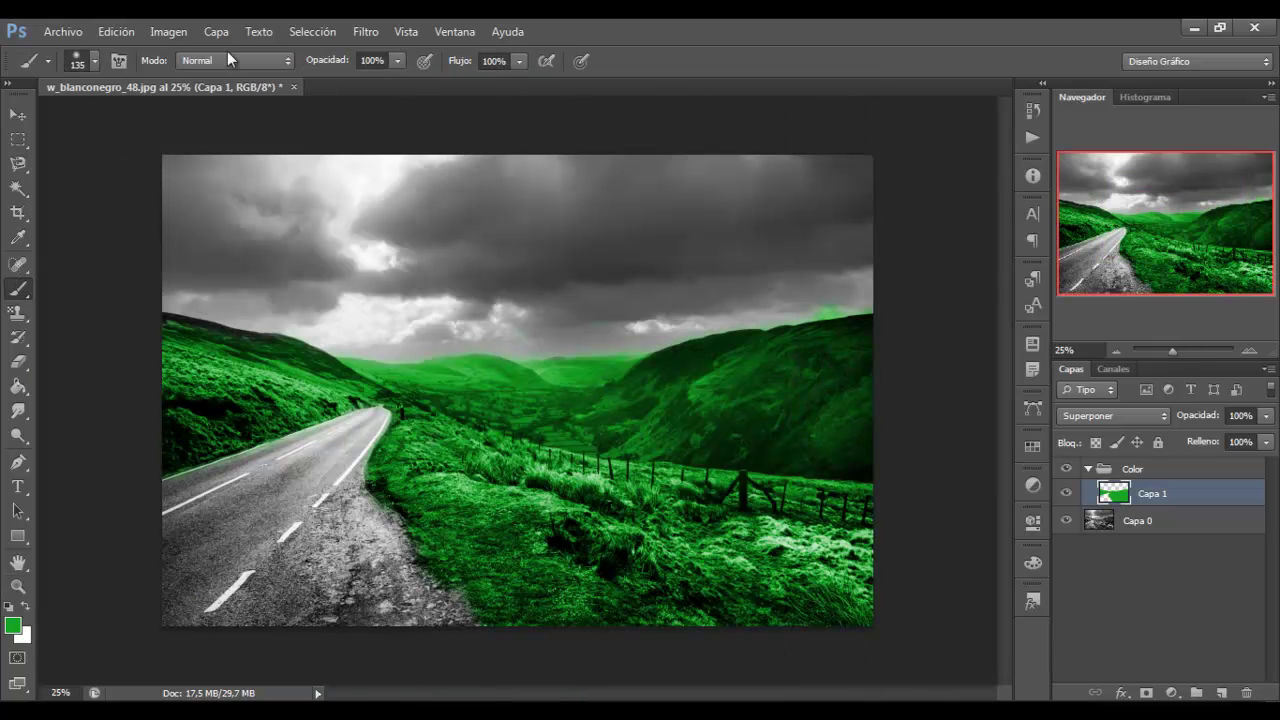
drag(1186, 440, 1211, 443)
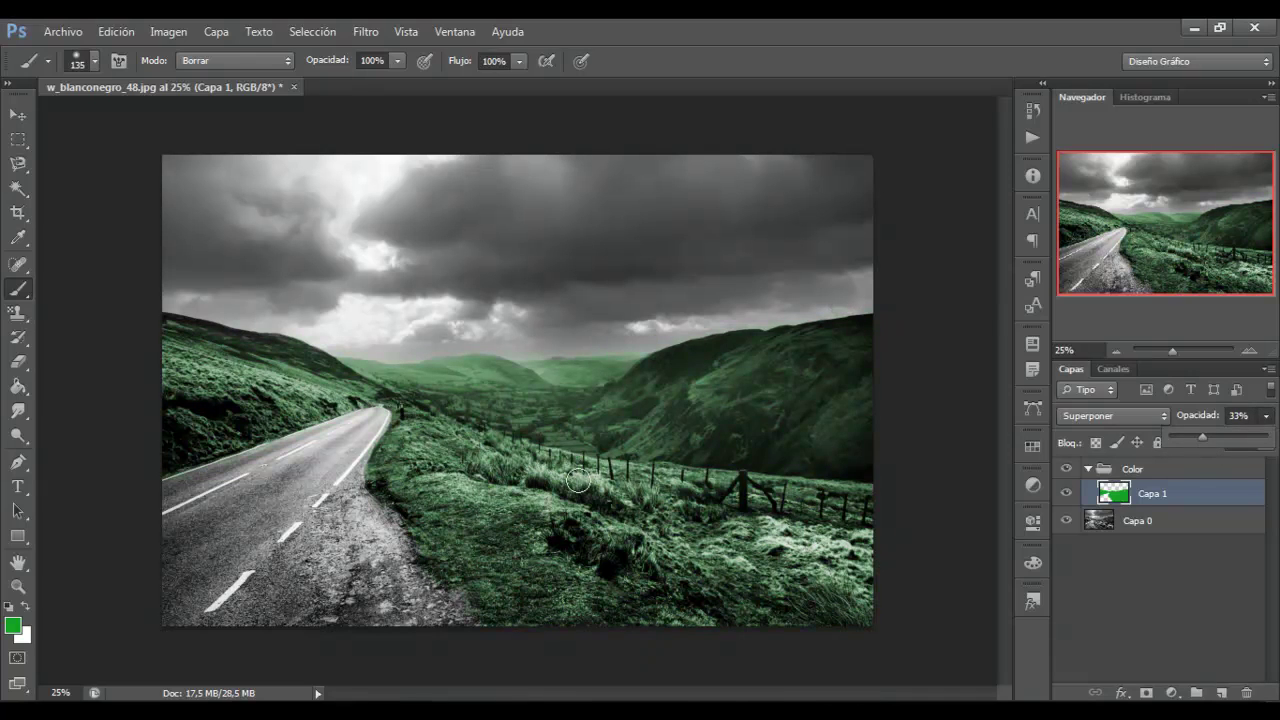
click(13, 625)
click(1060, 363)
click(1221, 692)
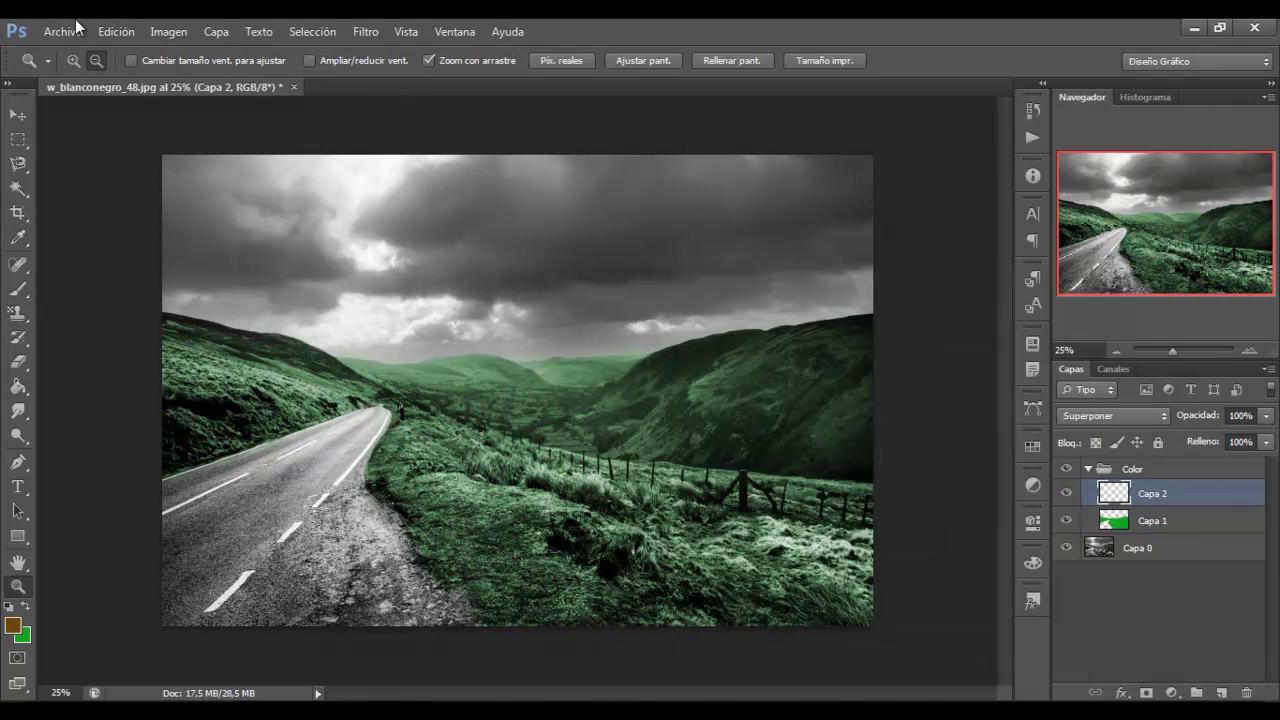
Paint brown along the roadside grass and the upper-left hillside in normal mode.
key(ctrl+plus)
click(235, 60)
click(220, 60)
drag(475, 630, 266, 392)
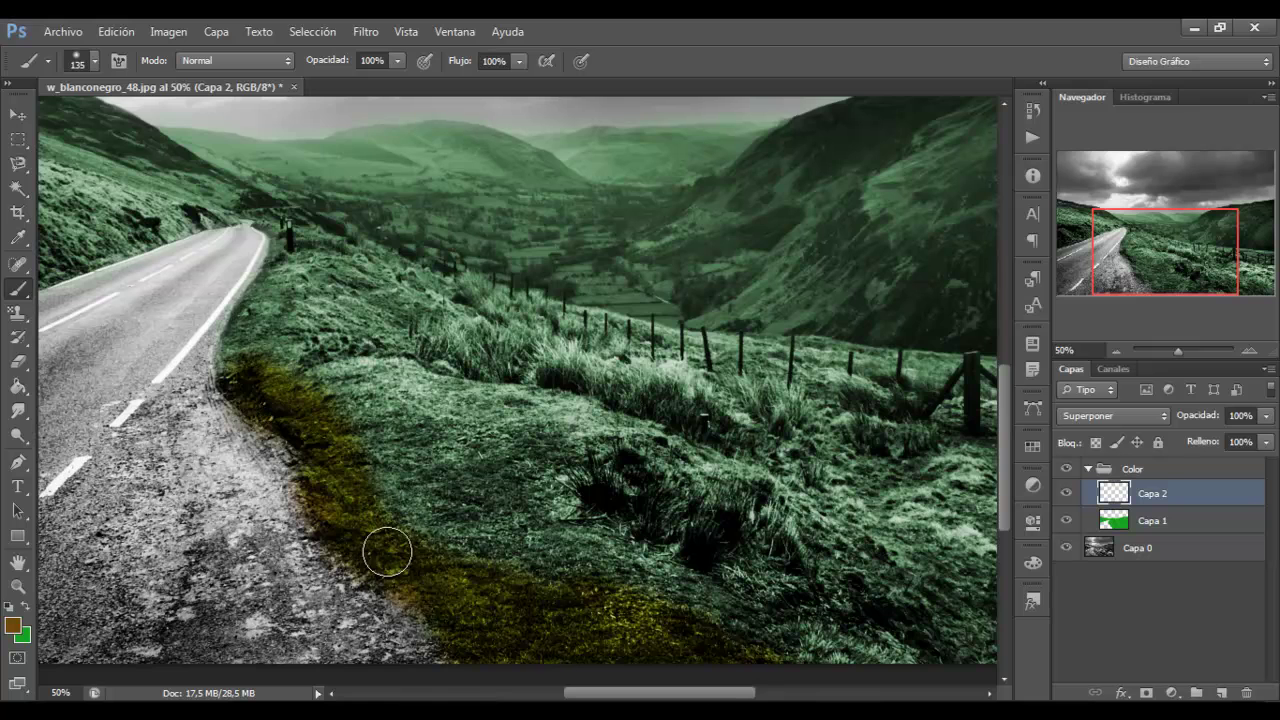
scroll(517, 380, left, 5)
drag(470, 320, 383, 241)
click(235, 60)
click(200, 74)
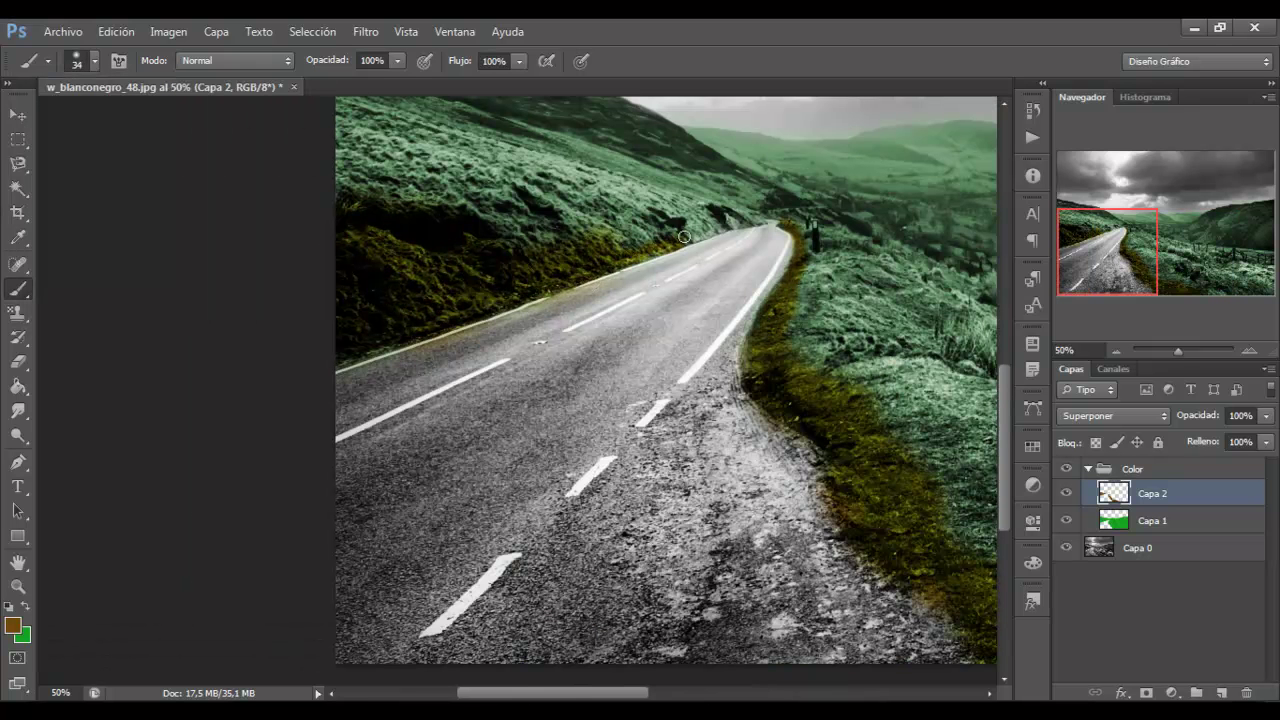
Lower the brown layer's opacity to 33% and resize the brush.
scroll(684, 237, right, 1)
scroll(684, 237, right, 5)
key(z)
alt+click(517, 361)
drag(1266, 415, 1202, 436)
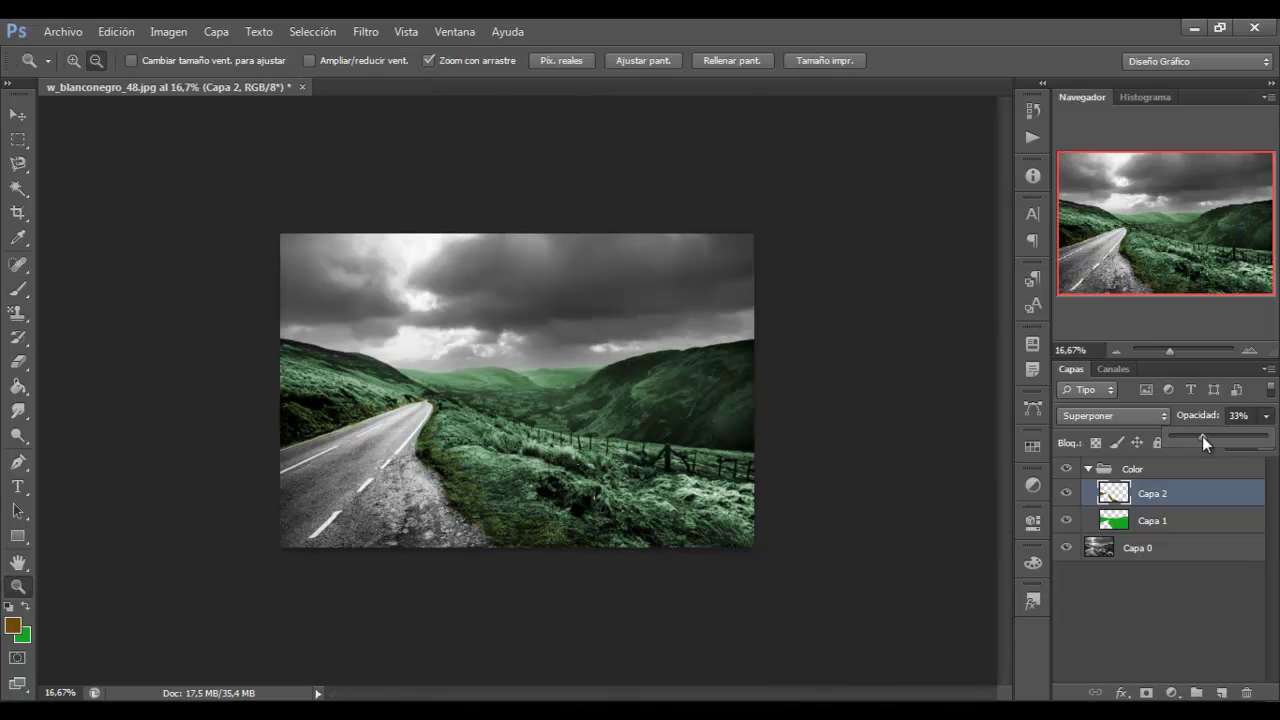
key(b)
click(95, 60)
key(Return)
drag(121, 118, 199, 118)
Add a new layer above Capa 2 and set Capa 2's opacity to about 41%.
click(1220, 693)
click(95, 60)
key(Return)
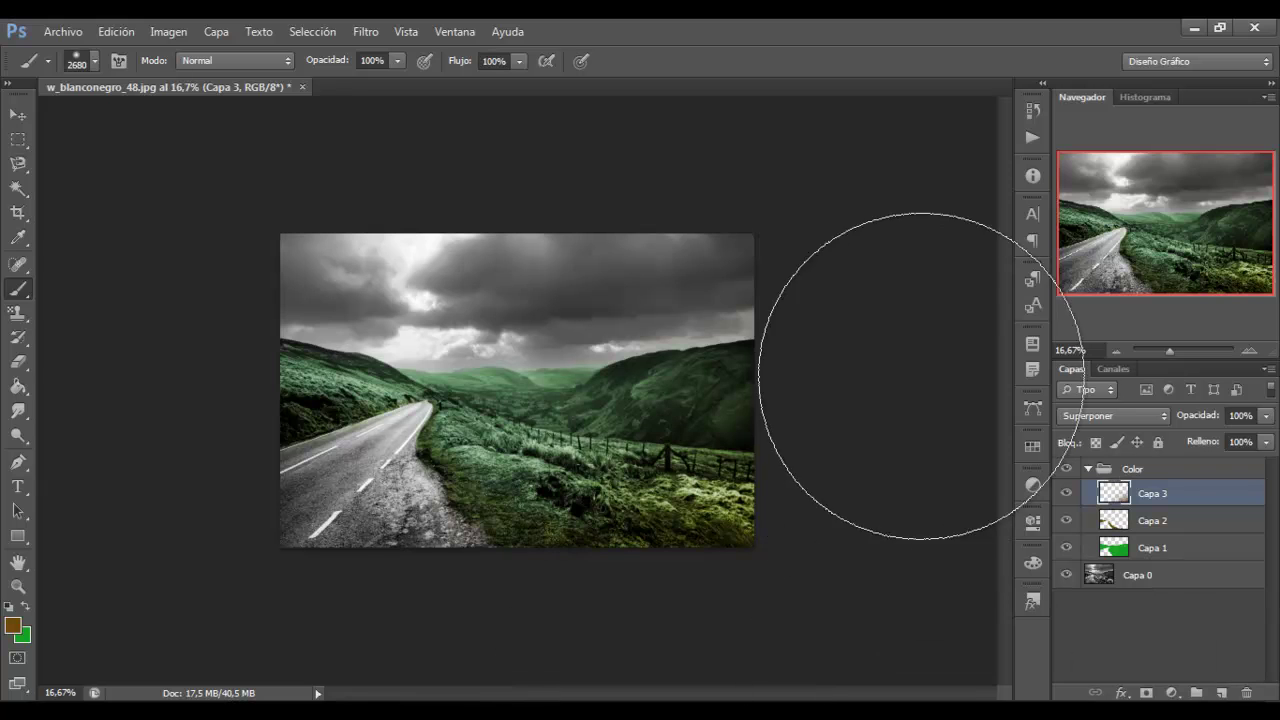
click(1215, 520)
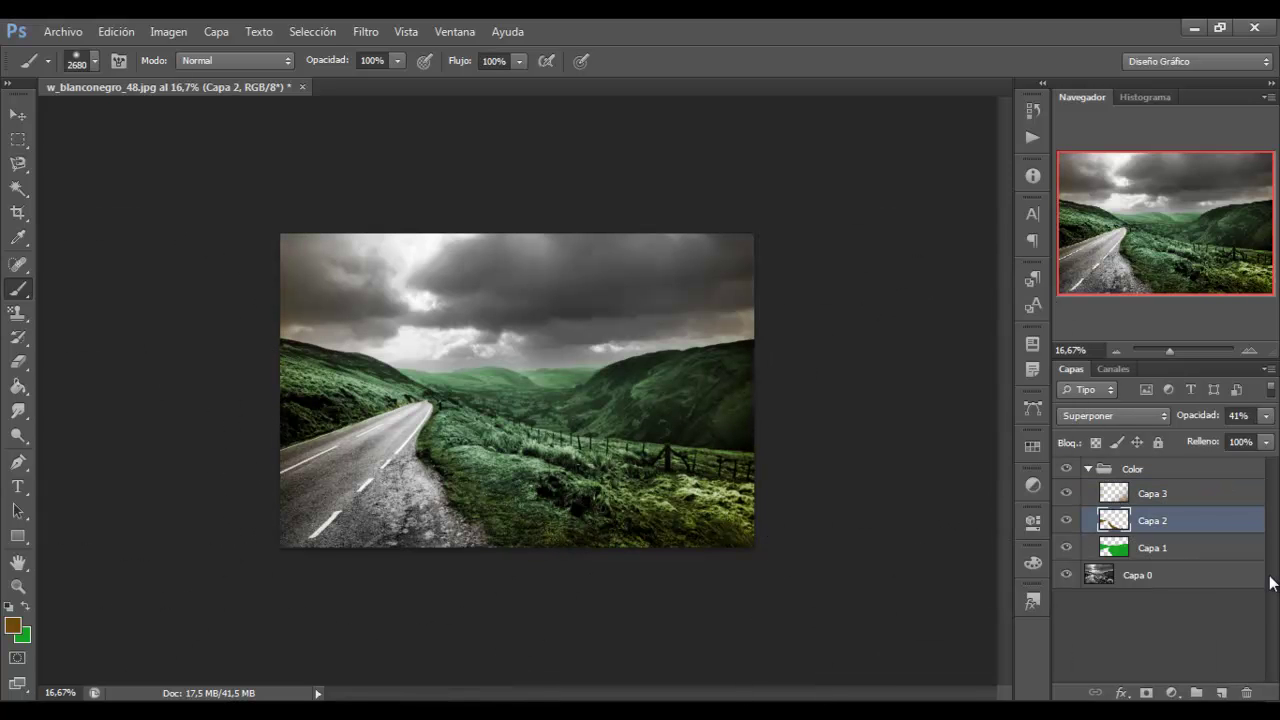
click(1200, 547)
drag(1266, 415, 1213, 440)
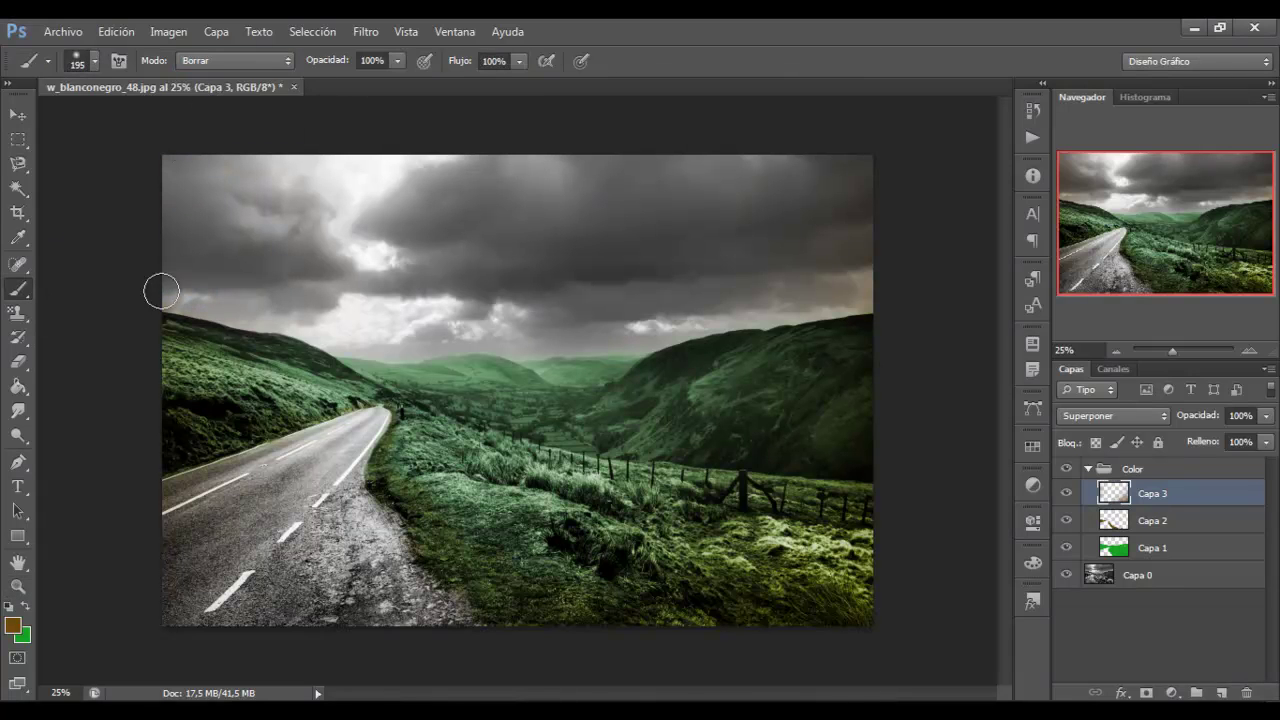
drag(1268, 418, 1236, 435)
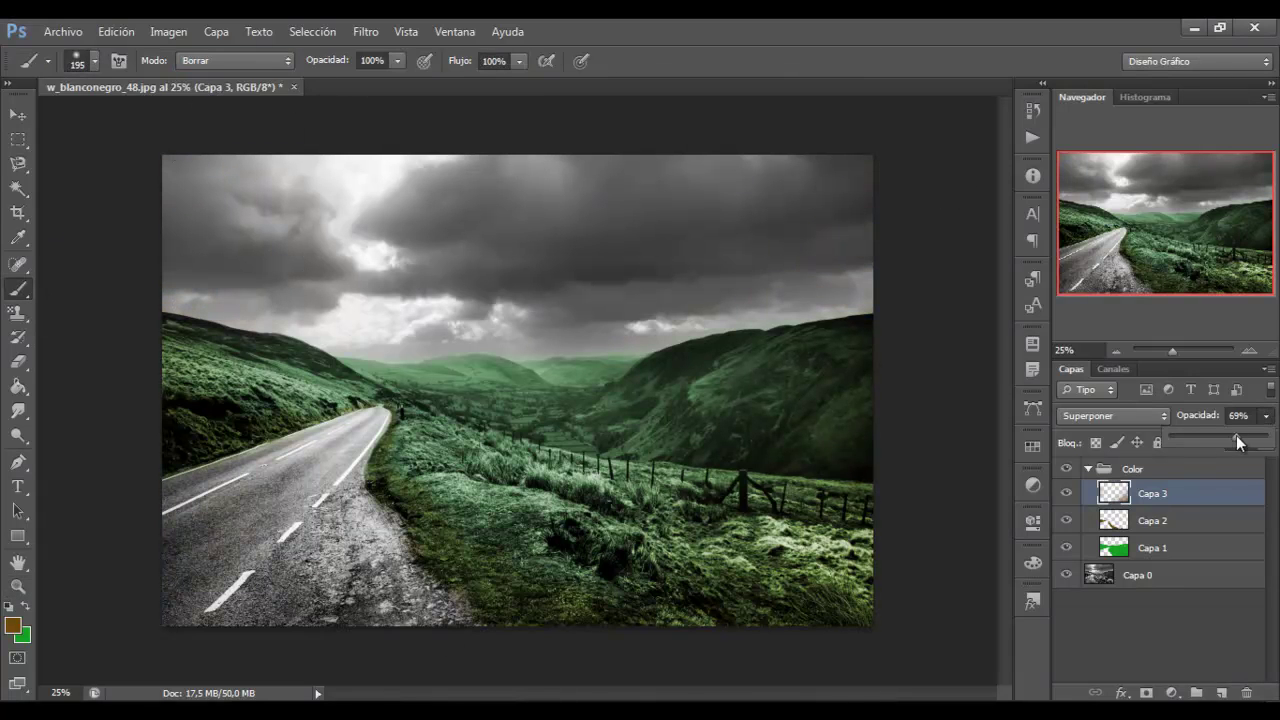
Select Capa 1, add another empty layer and choose a new paint colour.
click(1150, 547)
click(13, 625)
click(1043, 363)
click(1221, 692)
click(235, 60)
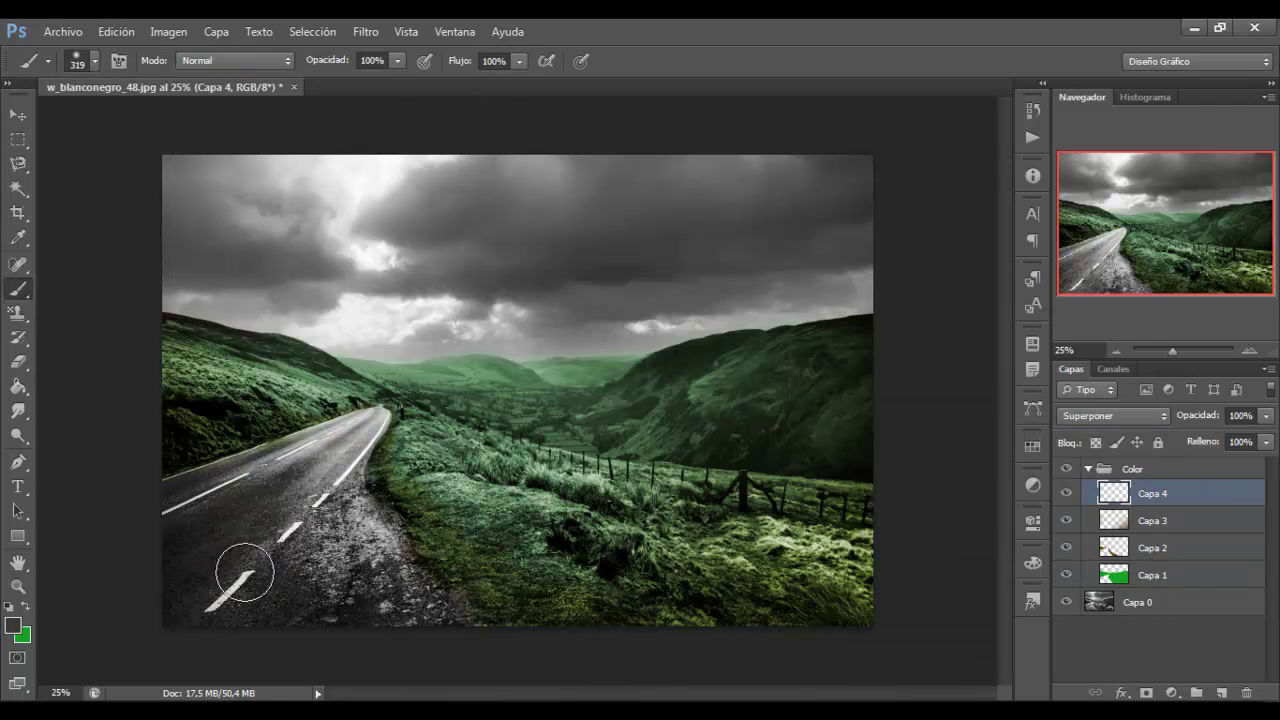
Zoom in on the road bend and clean green spill off the edges with a small brush.
key(z)
drag(355, 417, 430, 417)
key(b)
click(77, 60)
click(706, 300)
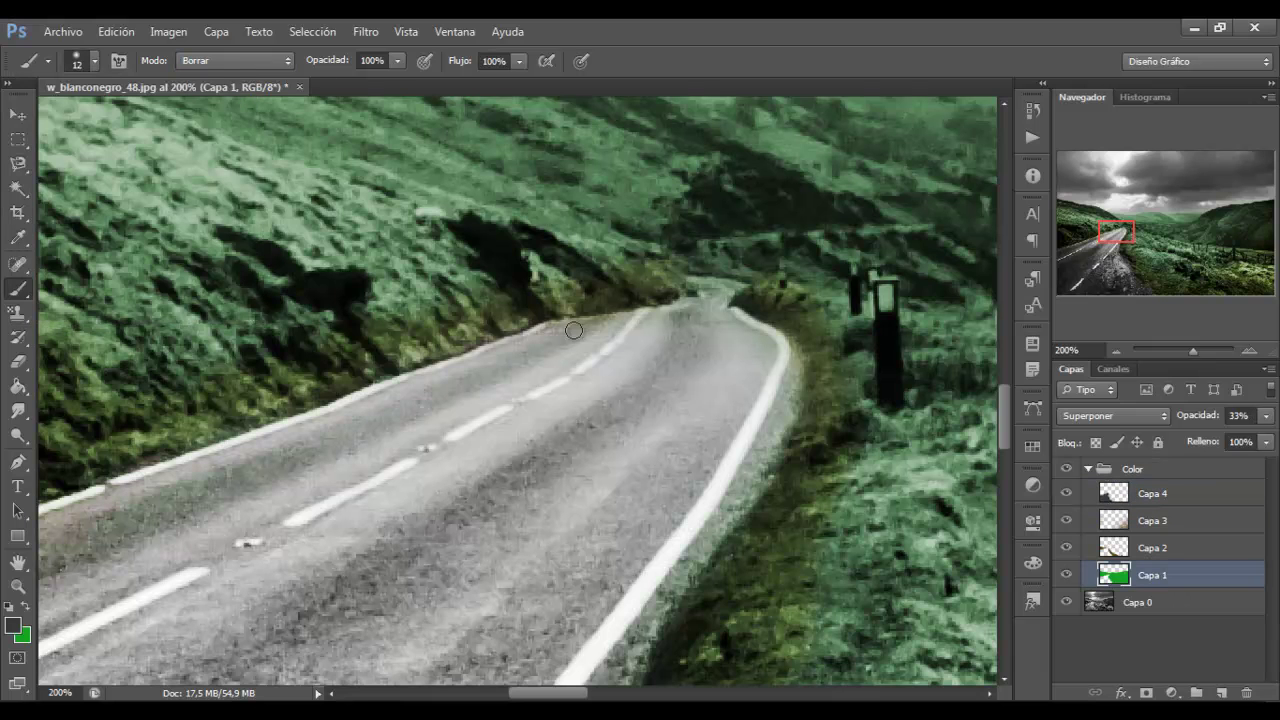
click(1145, 548)
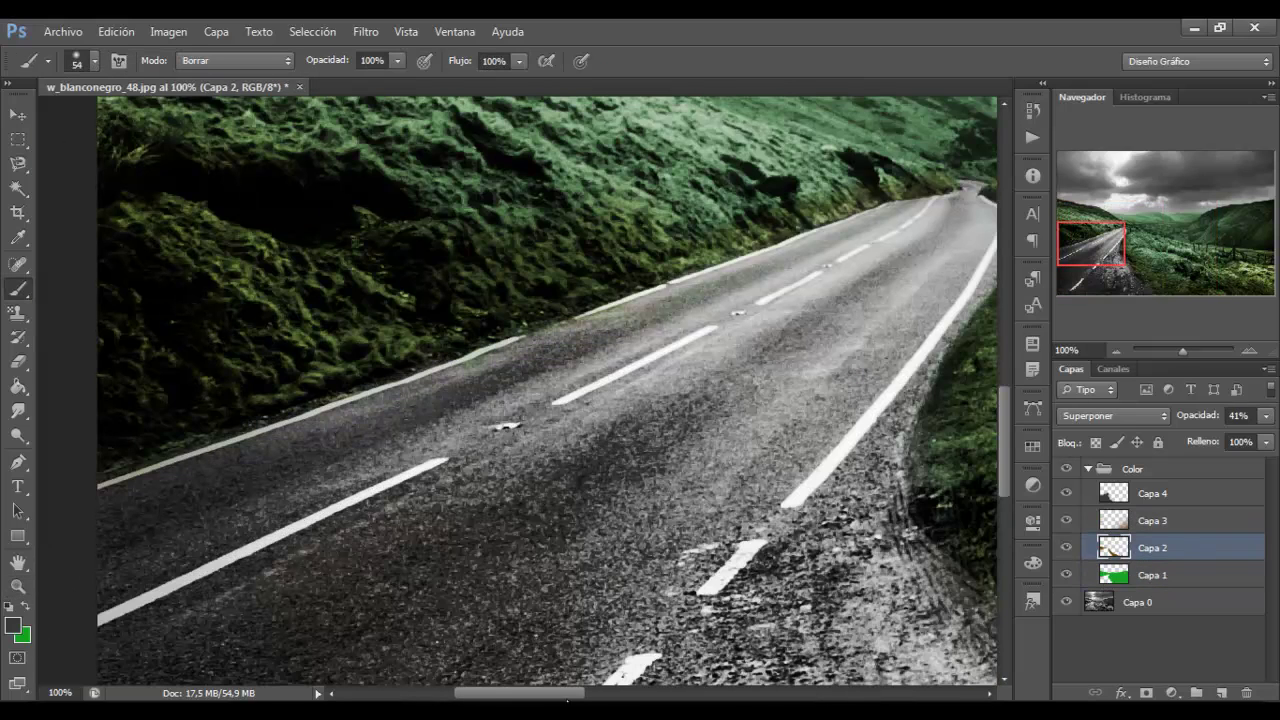
Add a new layer clipped to the one below and set the brush size to 164.
key(ctrl+minus)
key(ctrl+minus)
key(z)
alt+click(273, 483)
click(1150, 493)
key(ctrl+shift+alt+n)
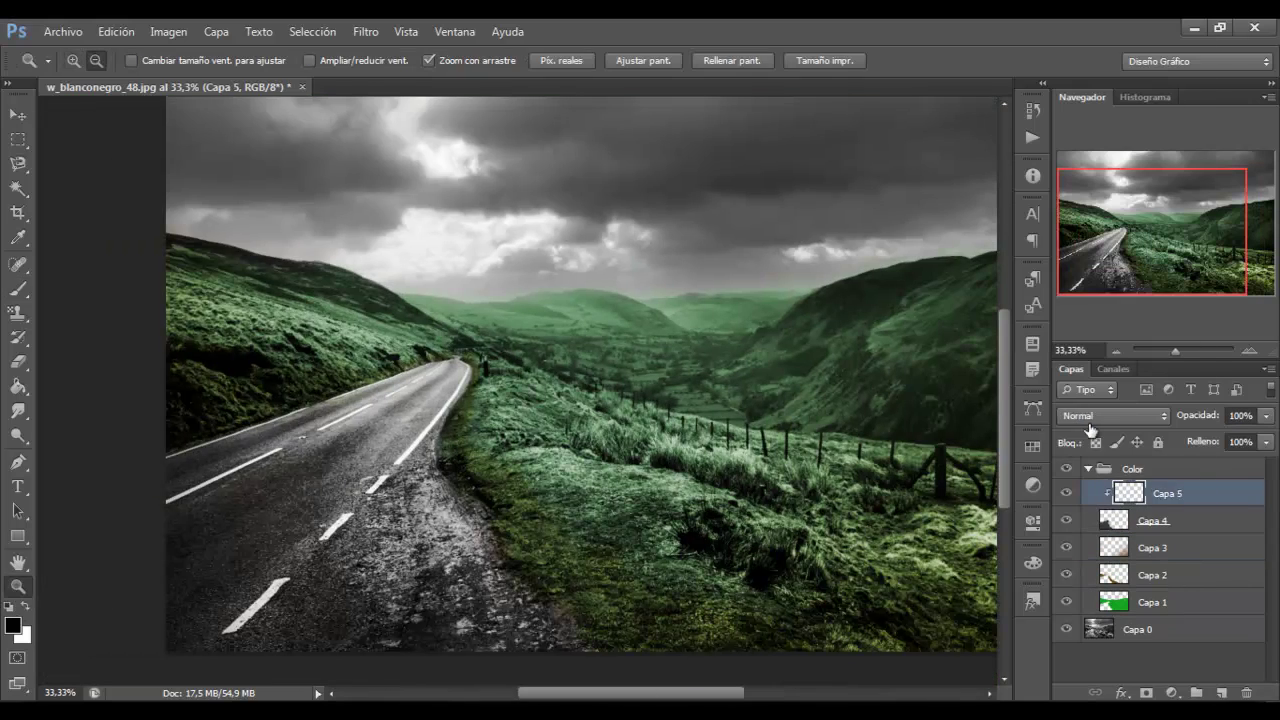
key(b)
click(235, 60)
click(85, 60)
text(164)
key(Return)
Paint black over the lower road surface and set that layer to 25% opacity.
mouse_move(400, 640)
mouse_down()
mouse_move(450, 560)
mouse_move(540, 560)
mouse_up()
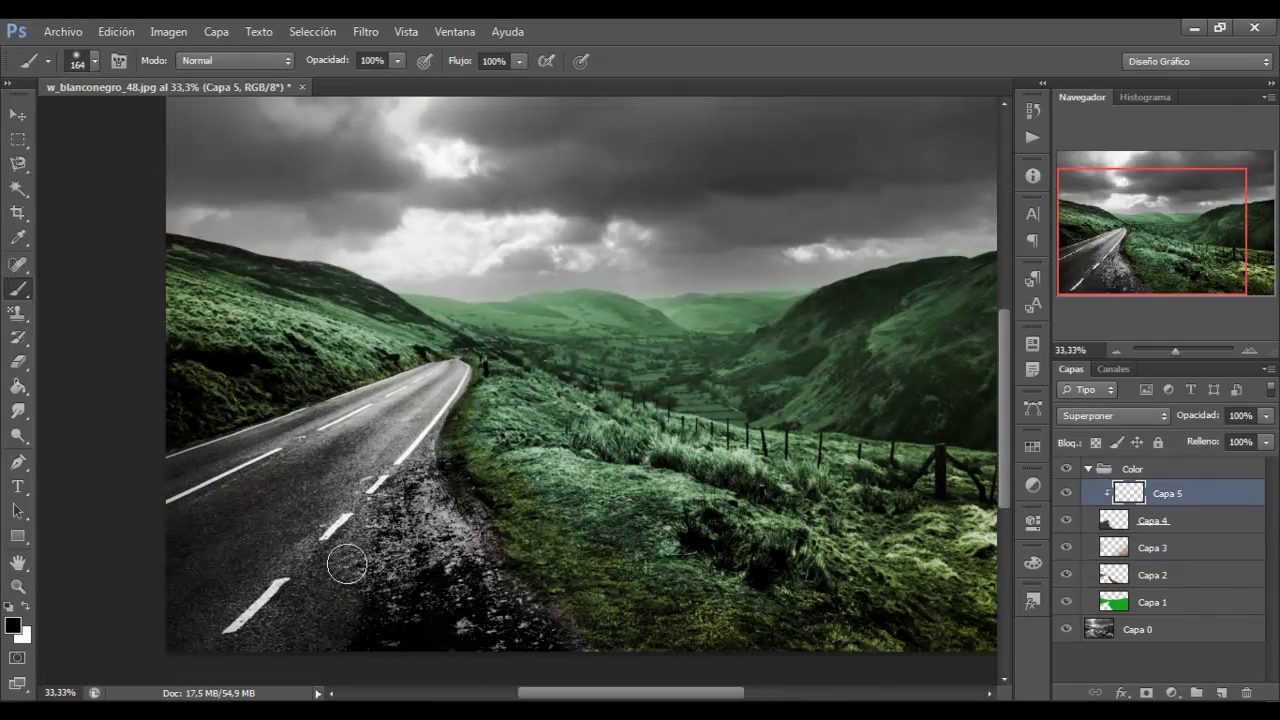
drag(340, 560, 200, 620)
mouse_move(250, 520)
mouse_down()
mouse_move(305, 553)
mouse_move(350, 517)
mouse_up()
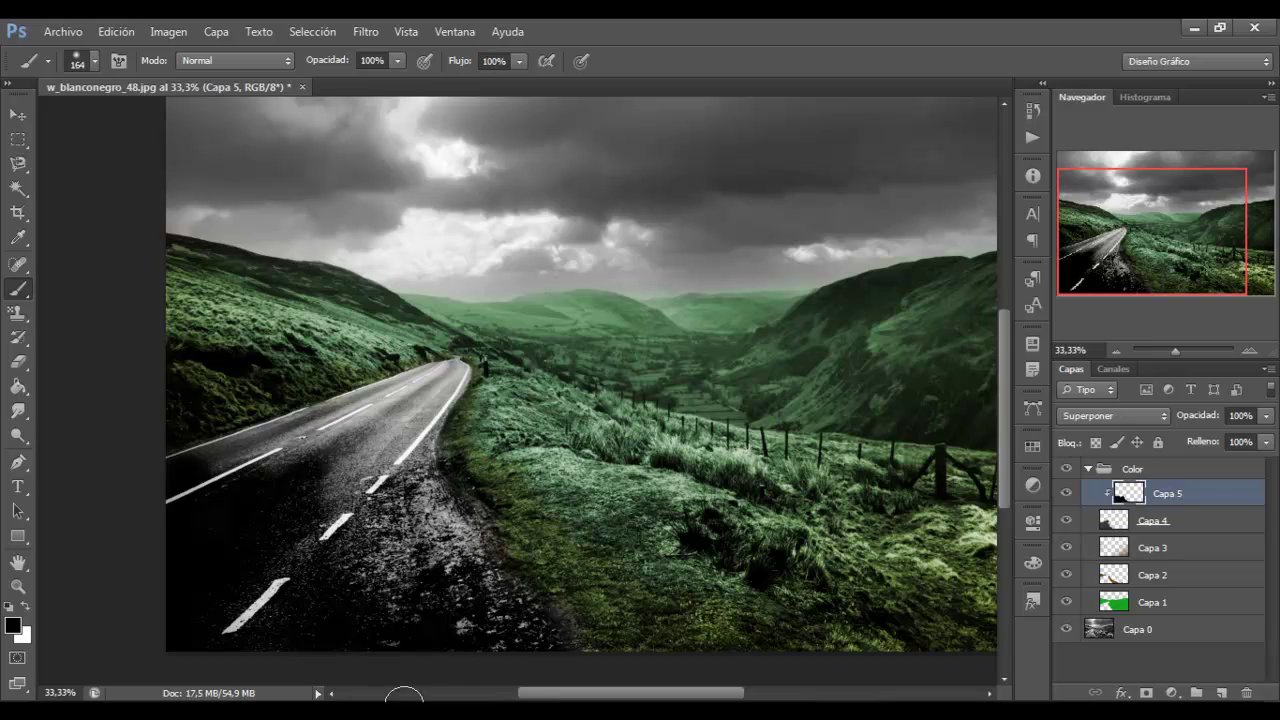
drag(1266, 415, 1195, 438)
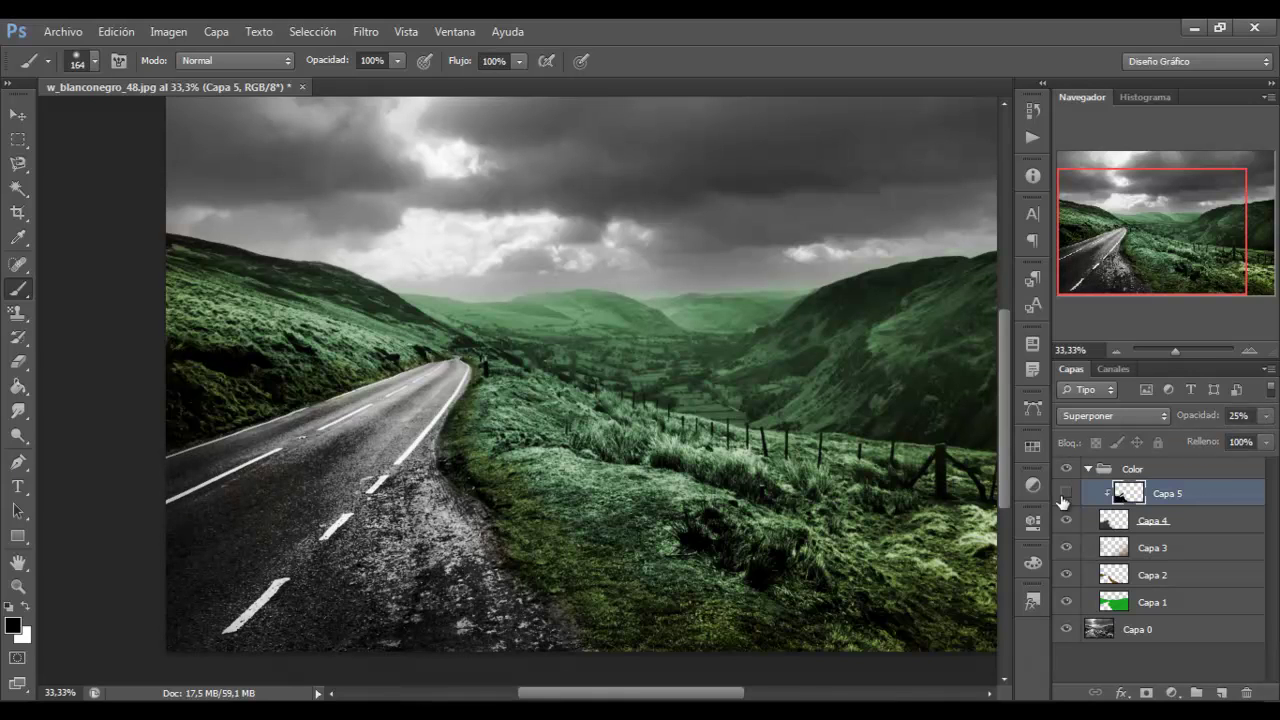
key(ctrl+shift+alt+n)
Paint white over the road dashes on a Superponer layer at 35% opacity.
key(z)
key(x)
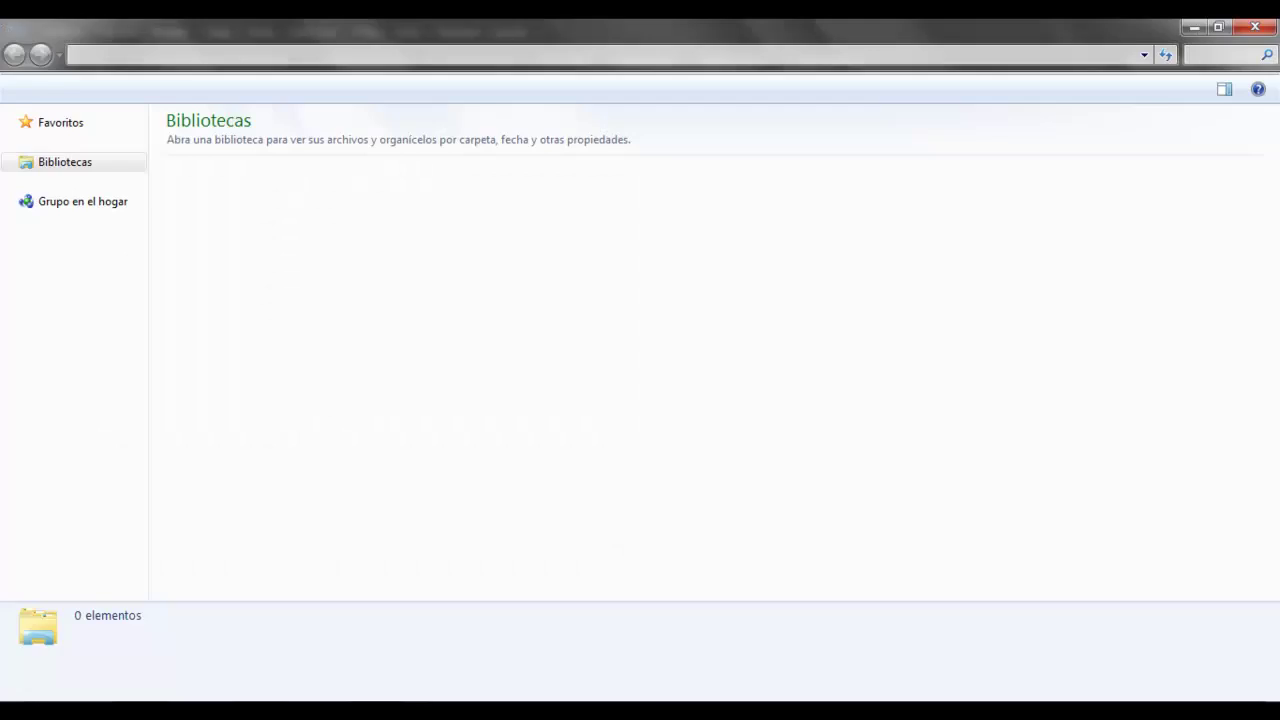
click(223, 560)
key(b)
drag(229, 623, 349, 520)
click(1113, 415)
click(1113, 250)
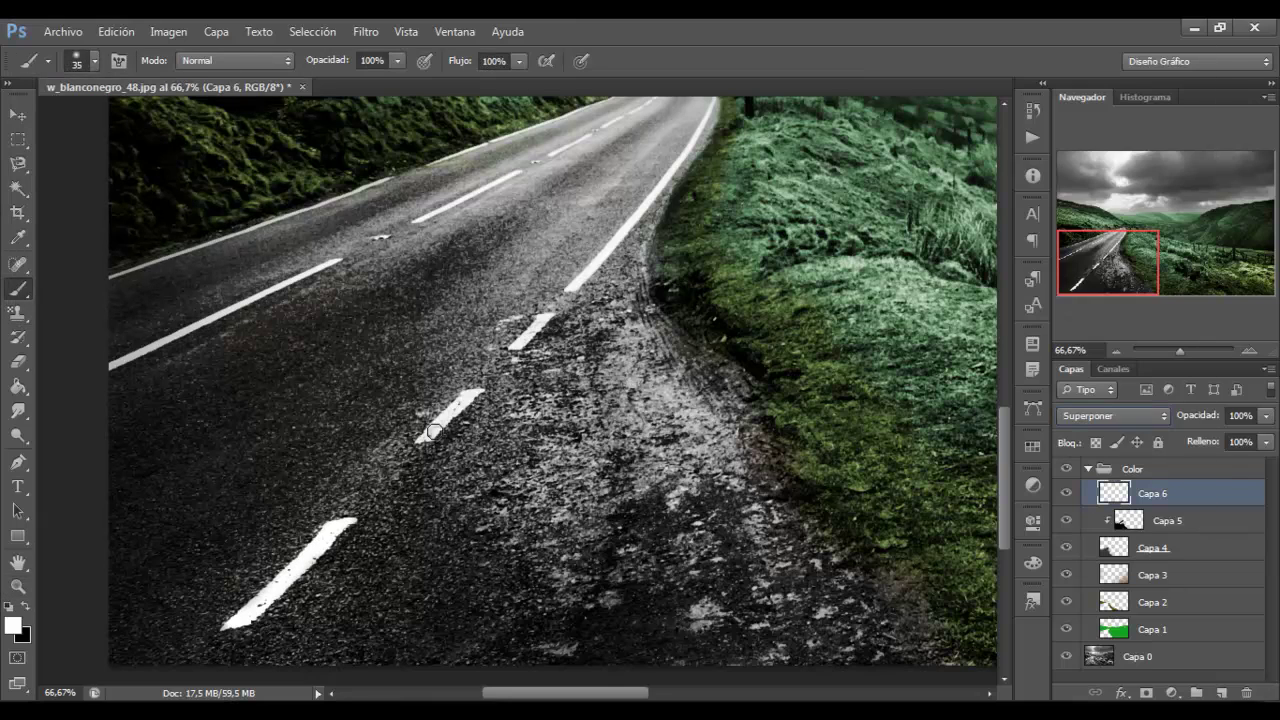
drag(1266, 415, 1205, 438)
Check Capa 1's green spill on the left skyline at full opacity, then restore 33%.
key(z)
alt+click(196, 322)
alt+click(196, 322)
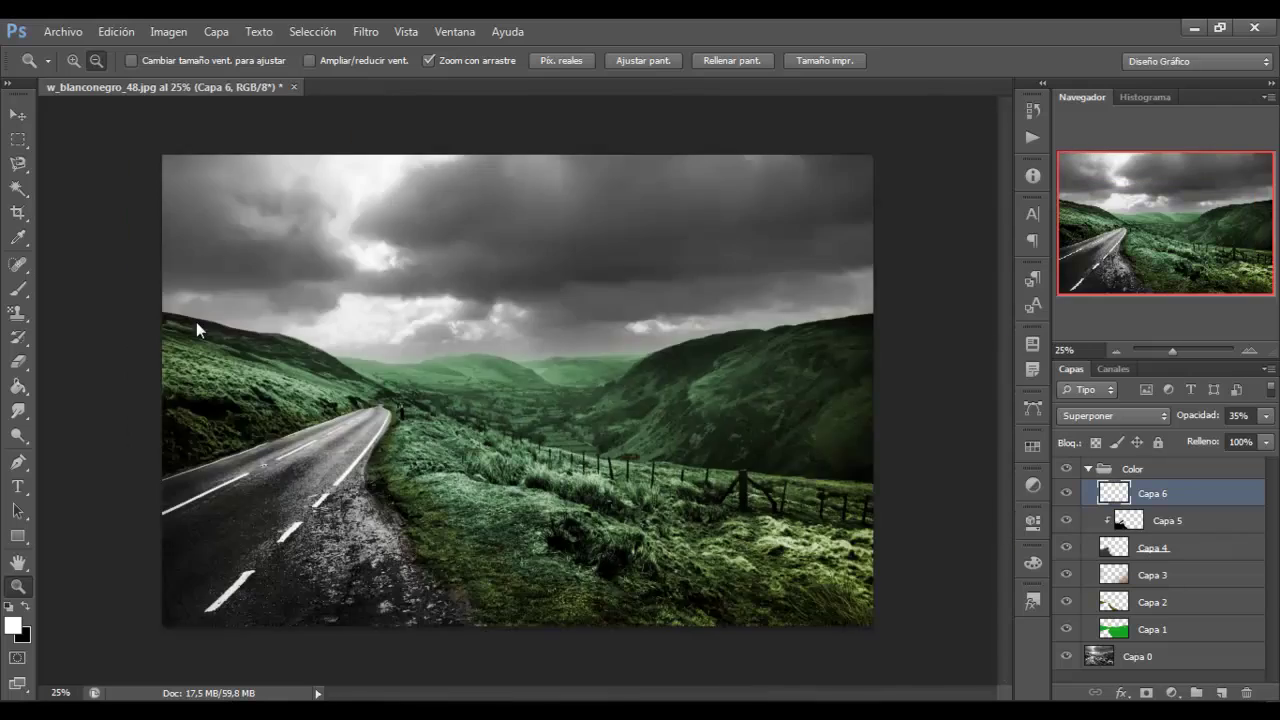
drag(196, 322, 300, 322)
click(1152, 629)
drag(1266, 415, 1275, 430)
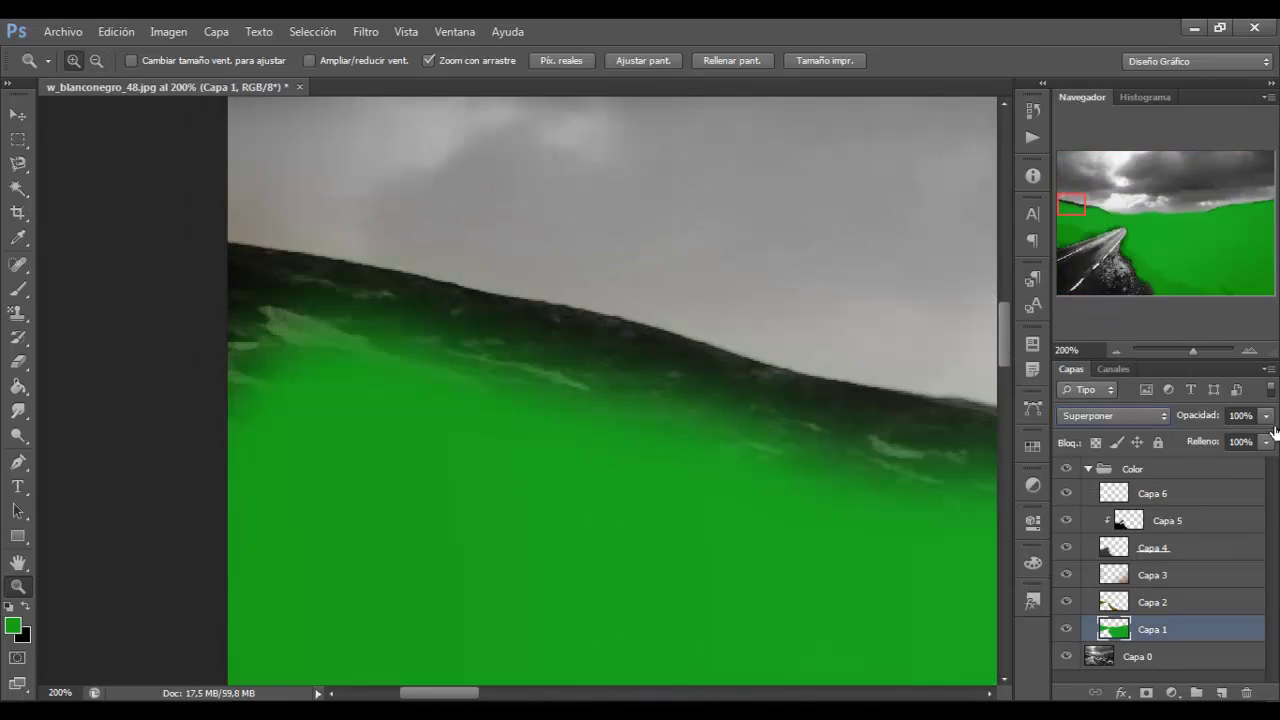
key(3)
key(3)
Set the brush to Borrar mode to clear the skyline spill, then move up to Capa 7.
key(b)
click(235, 60)
click(235, 118)
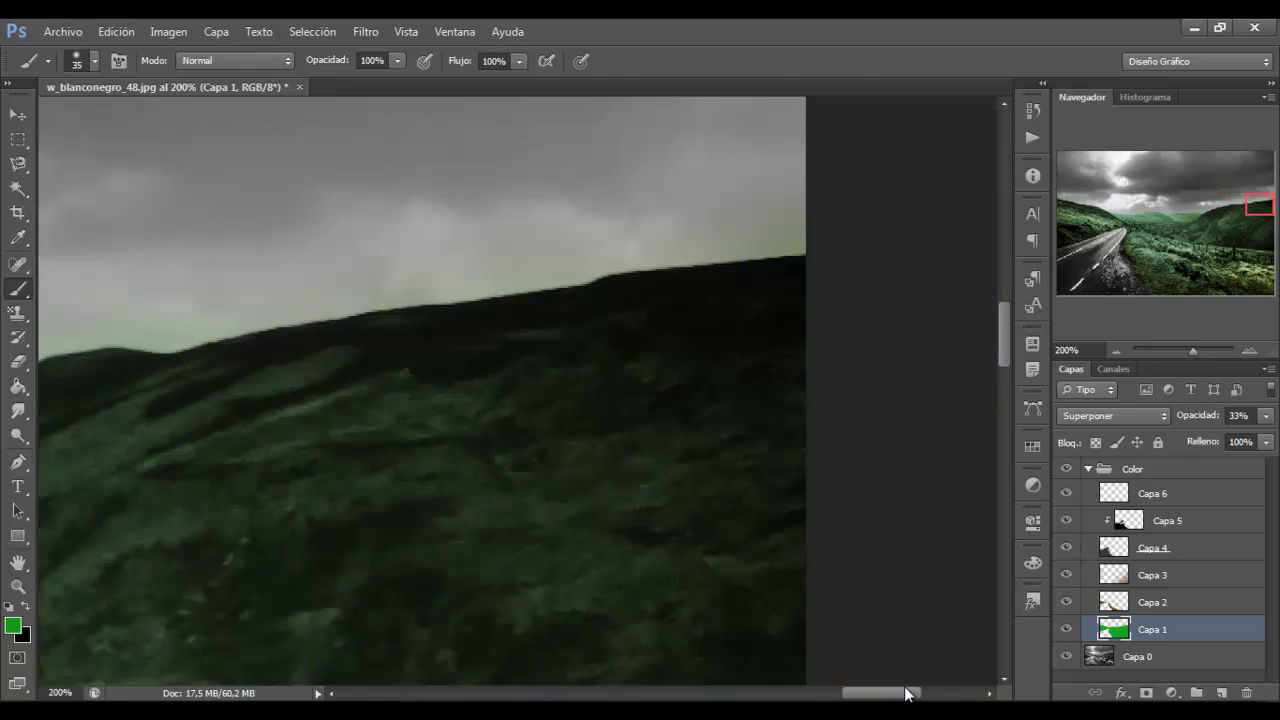
key(z)
alt+click(207, 255)
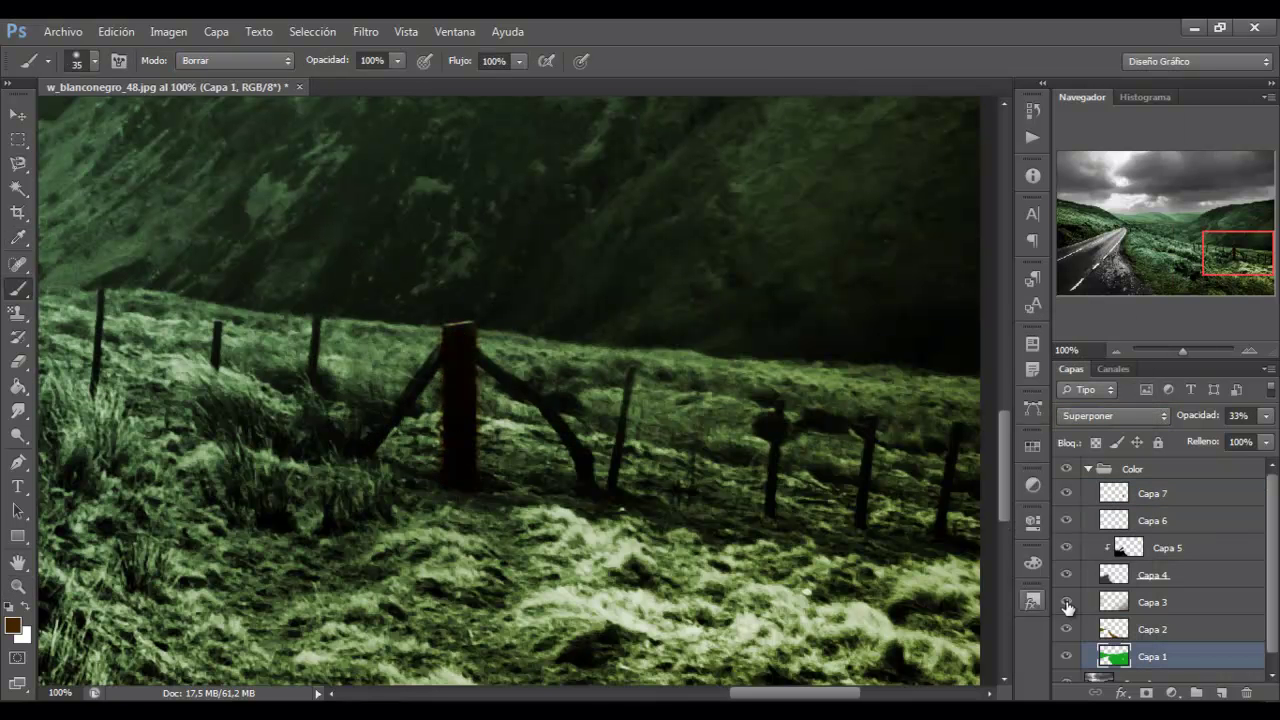
key(alt+bracketright)
key(alt+bracketright)
key(alt+bracketright)
key(alt+bracketright)
key(alt+bracketright)
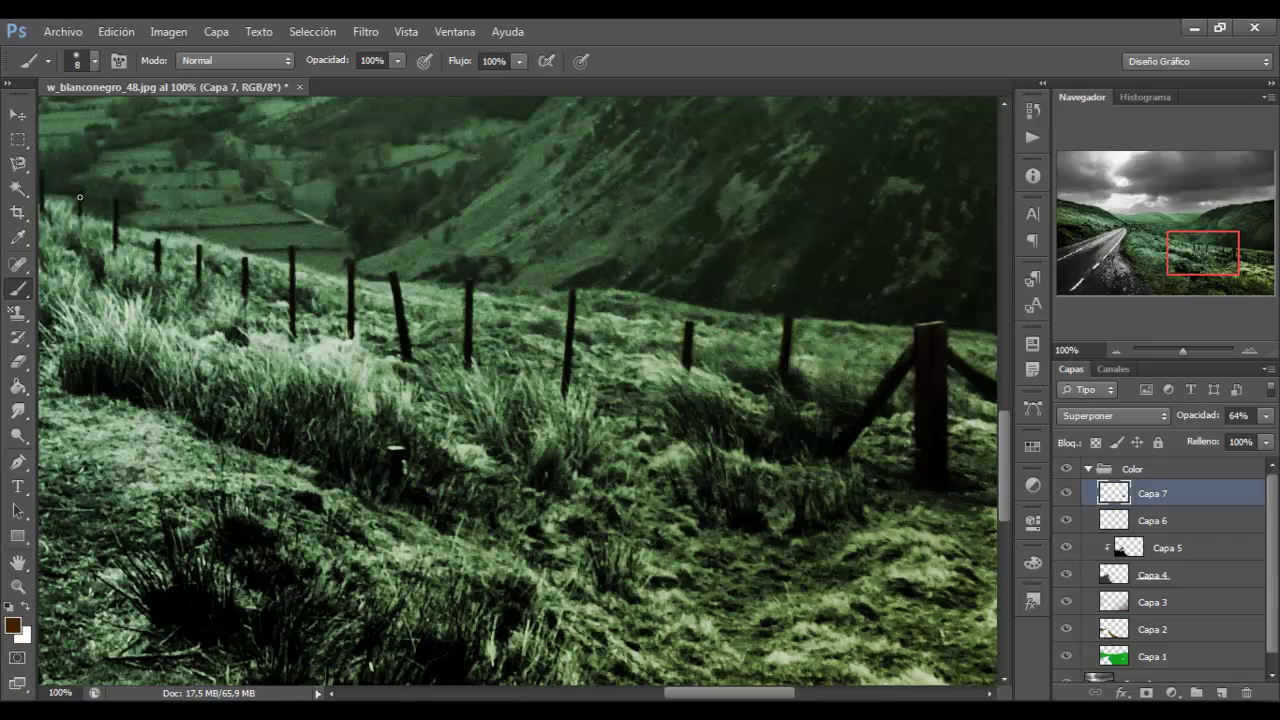
Paint green over the left hillside on Capa 9 and fade it to 26% opacity.
drag(79, 197, 538, 204)
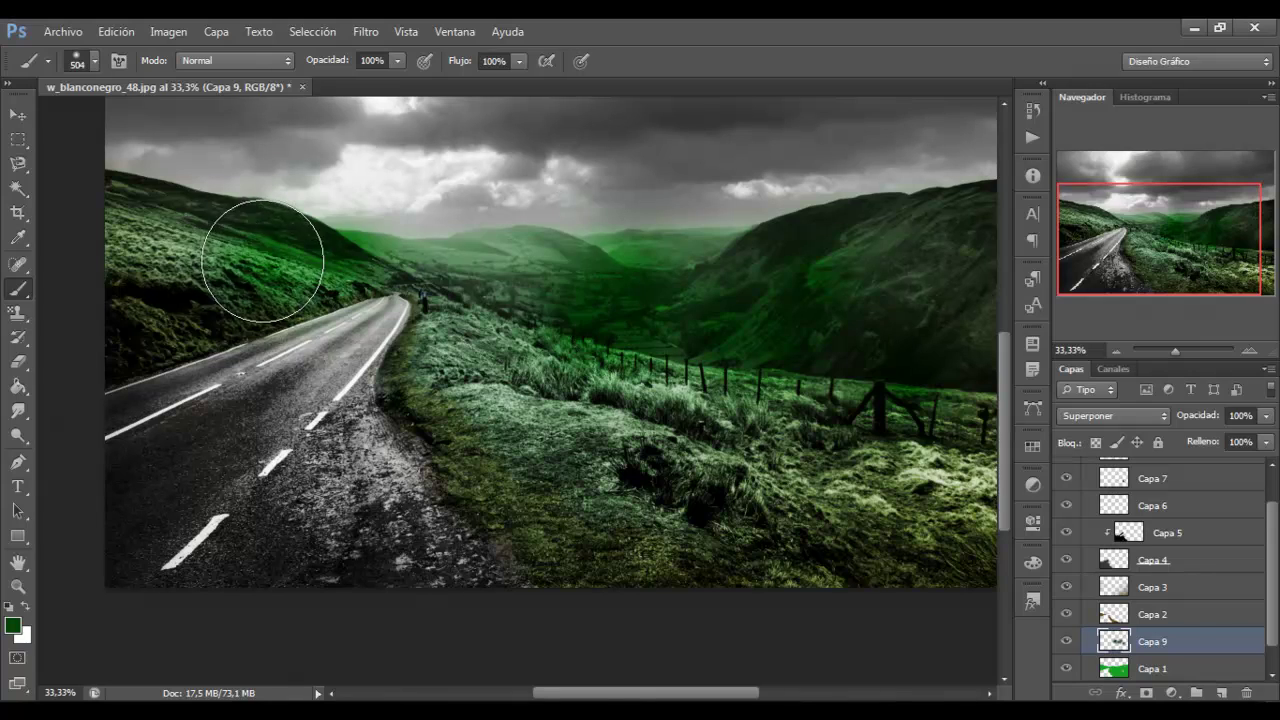
drag(1266, 415, 1205, 439)
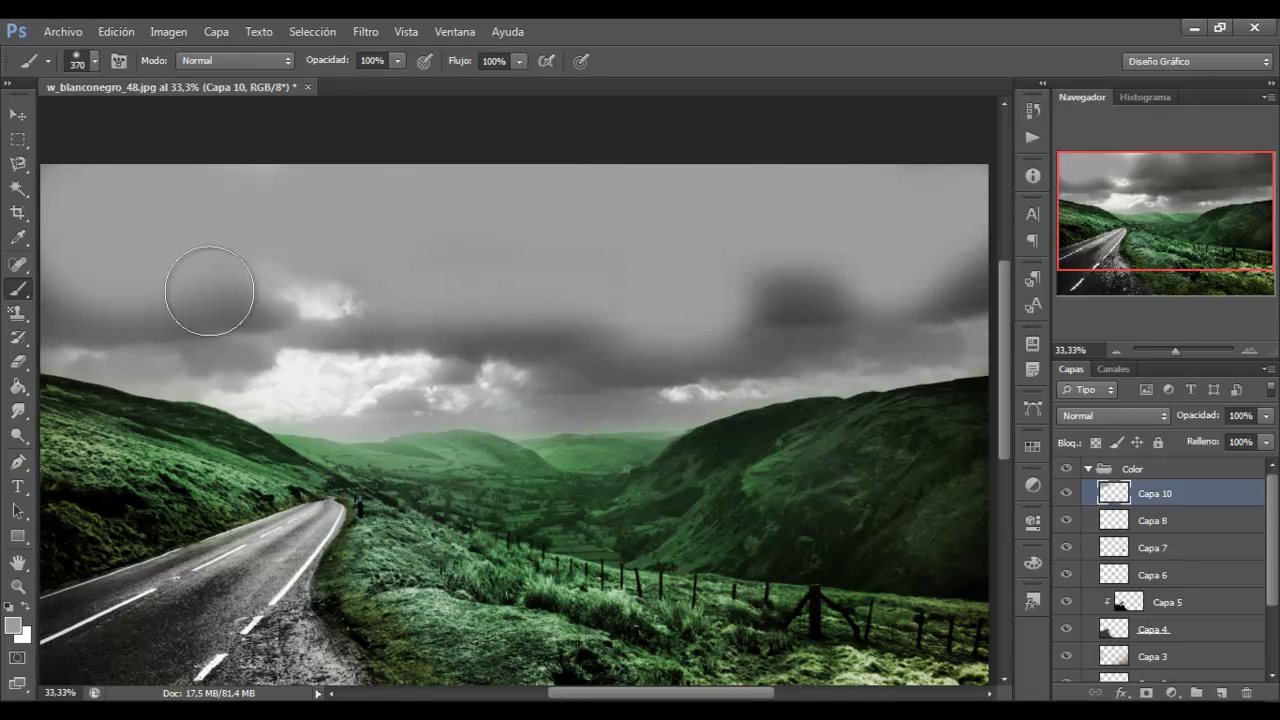
Set Capa 10 to Superponer, darken the sky along the hilltops, and lower it to 33%.
click(1132, 410)
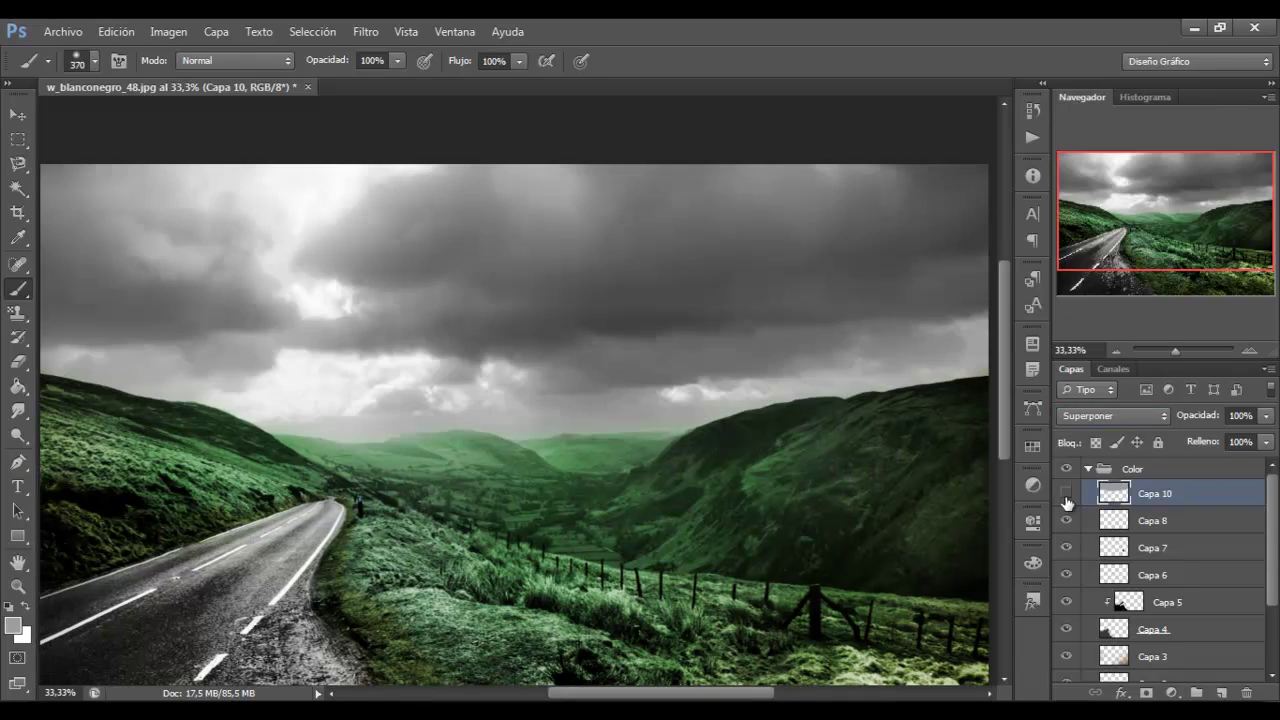
click(1066, 494)
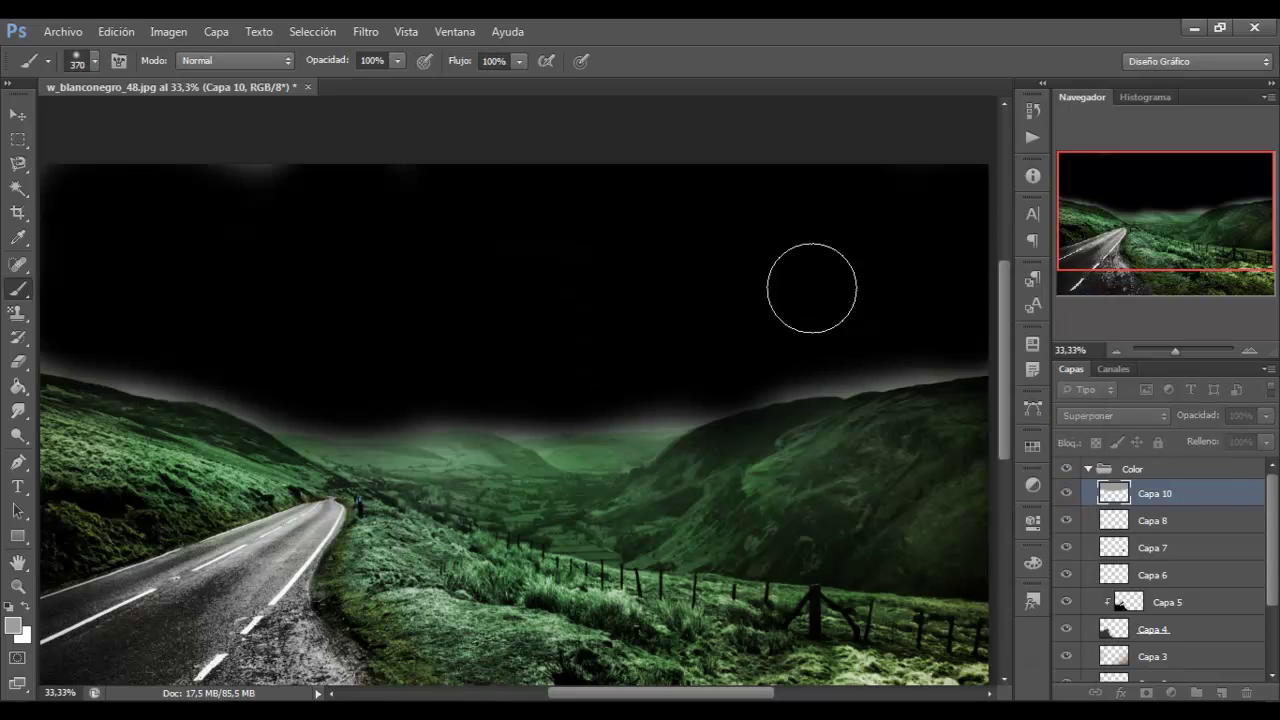
drag(884, 370, 941, 370)
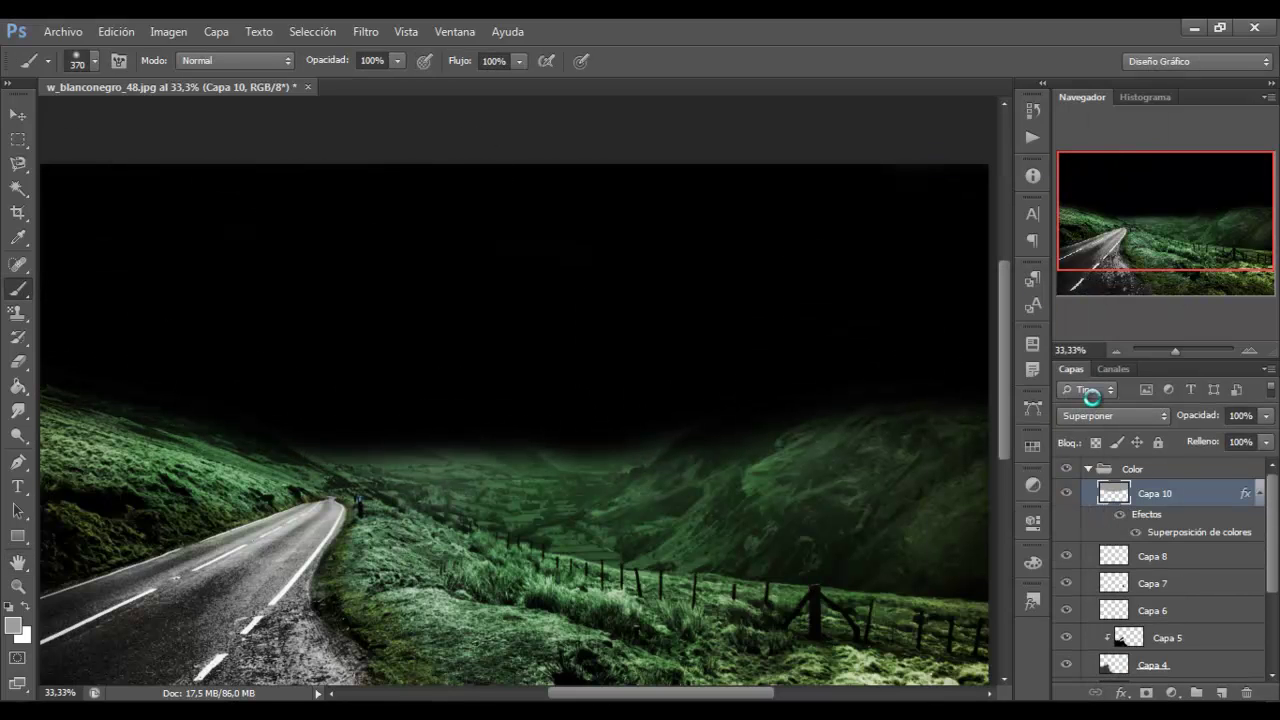
click(1266, 415)
drag(1262, 437, 1203, 437)
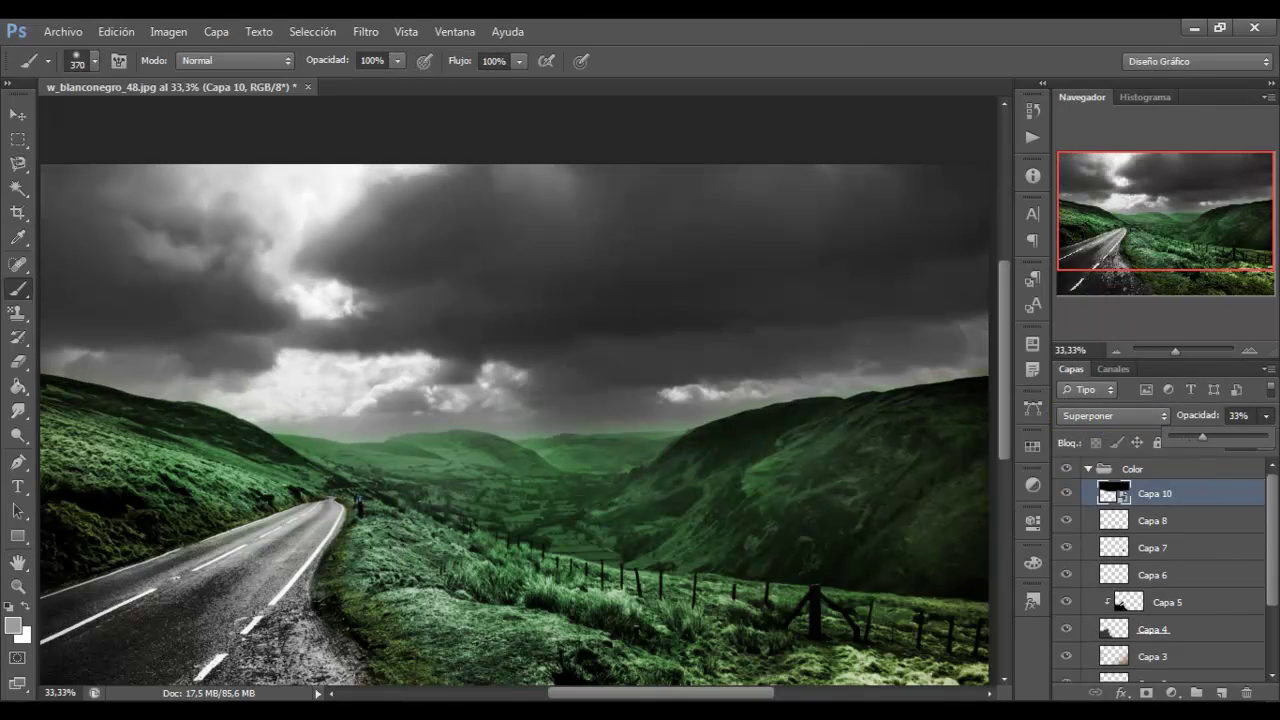
click(18, 587)
alt+click(180, 163)
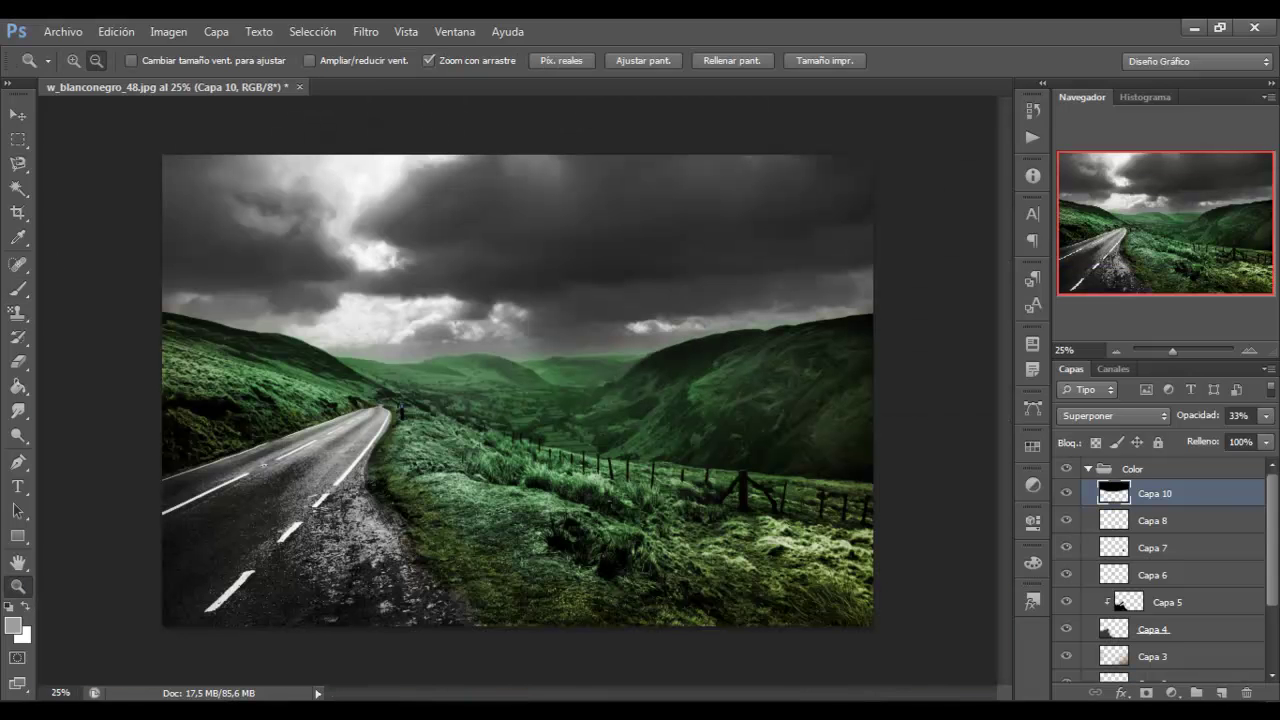
Fill a new layer with black and add 47.15% Gaussian monochrome noise.
click(366, 31)
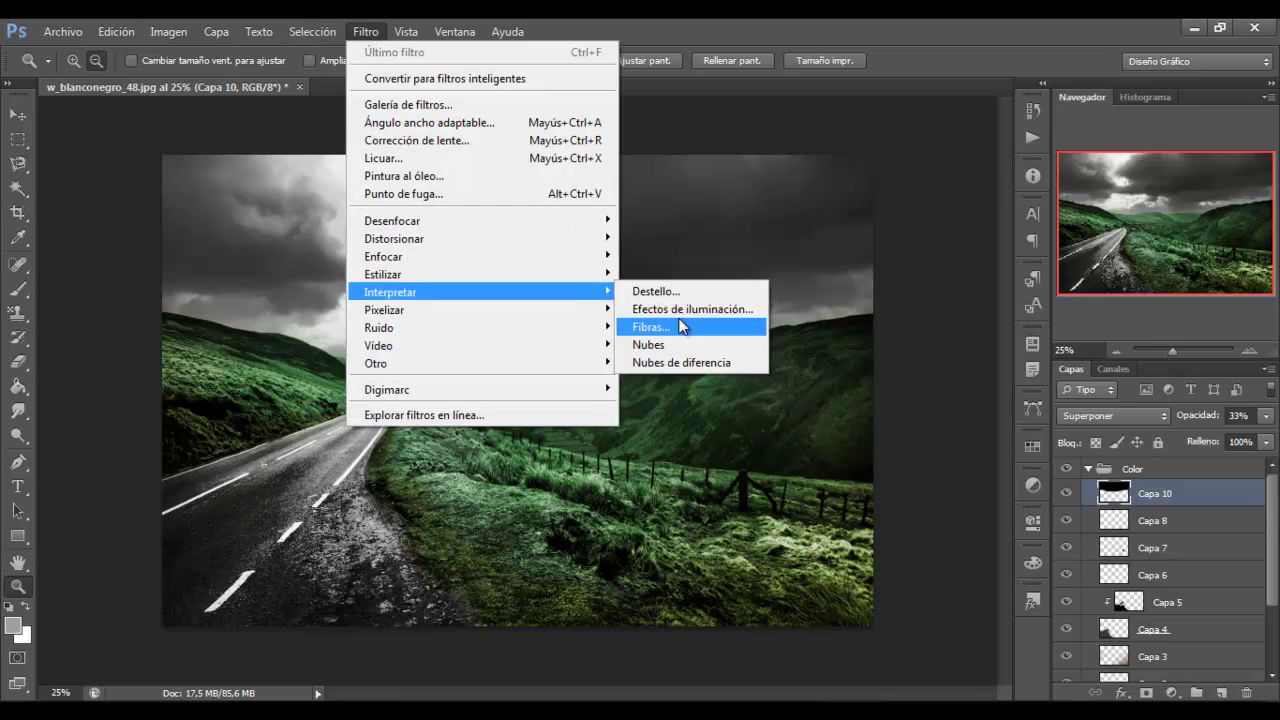
click(671, 326)
click(743, 151)
key(d)
key(alt+BackSpace)
click(366, 31)
mouse_move(379, 327)
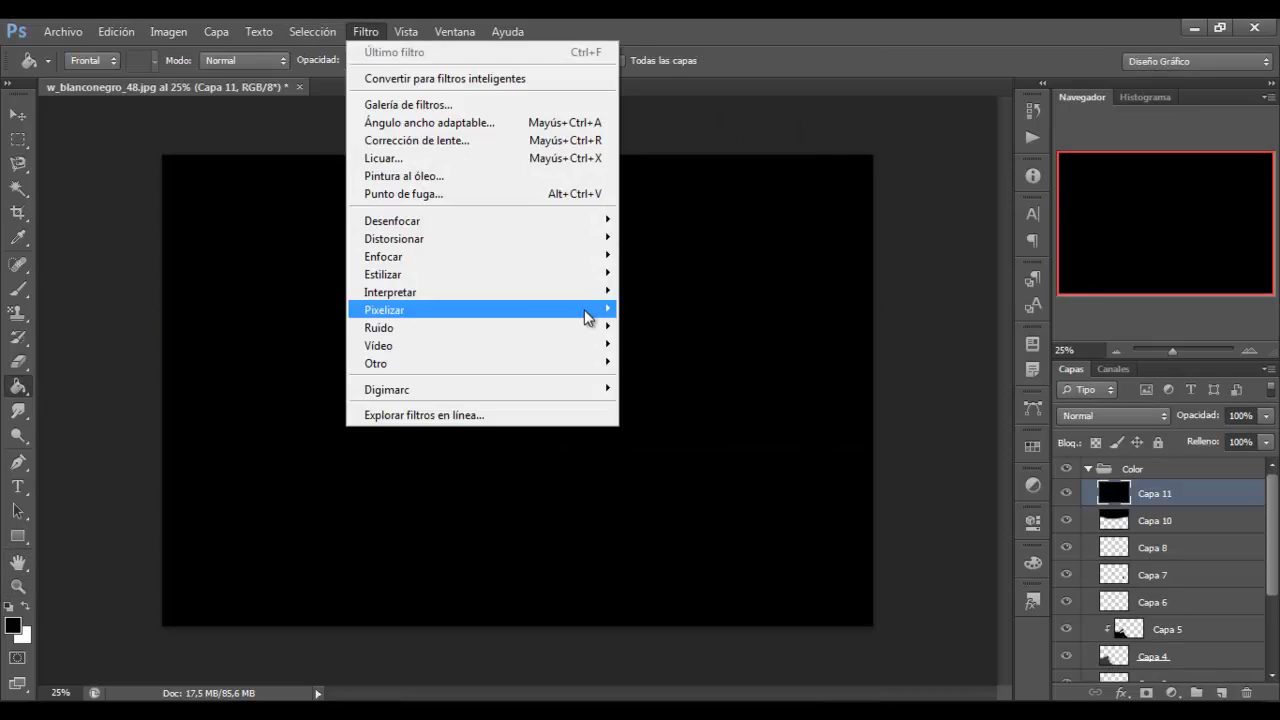
click(670, 312)
click(503, 441)
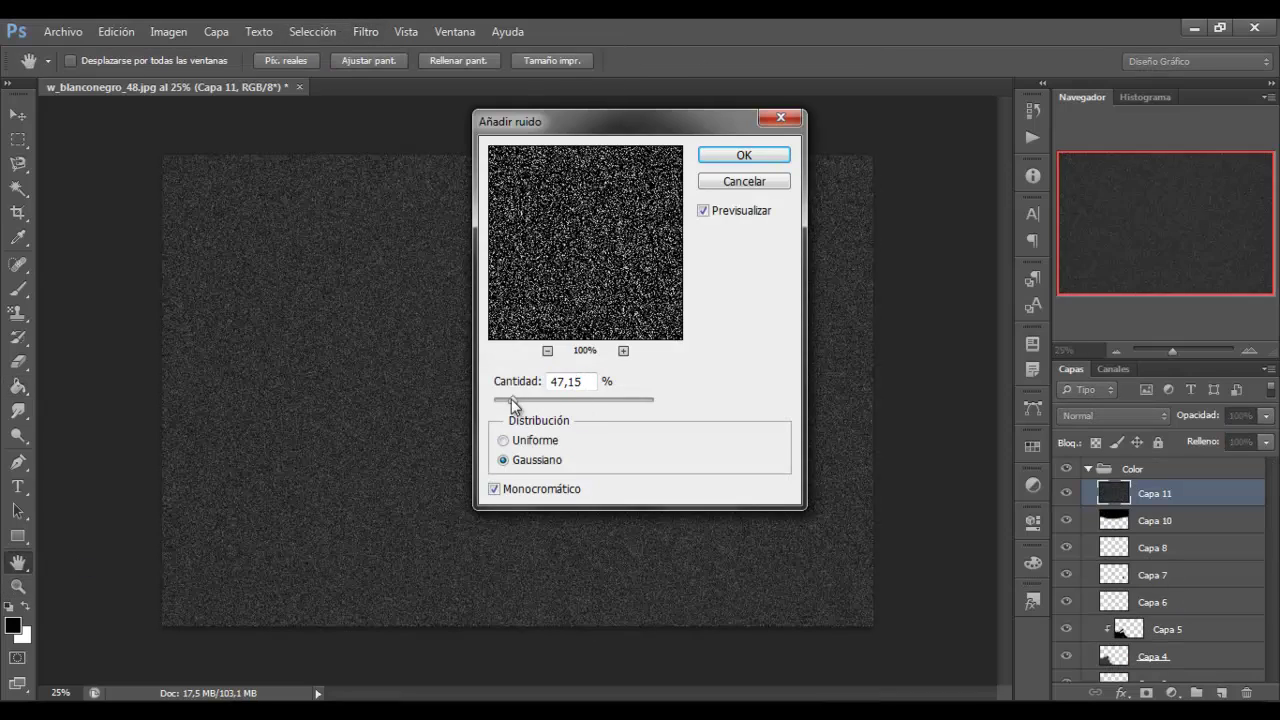
Blend the noise layer as Luz suave and open Desenfoque de movimiento to streak it.
key(Return)
click(1110, 415)
click(1085, 280)
click(1110, 415)
click(1085, 86)
click(366, 31)
click(714, 368)
drag(714, 605, 706, 603)
Apply the motion blur, keep Luz suave blending, and set the brush to erase.
key(Return)
key(g)
click(1110, 415)
key(Up)
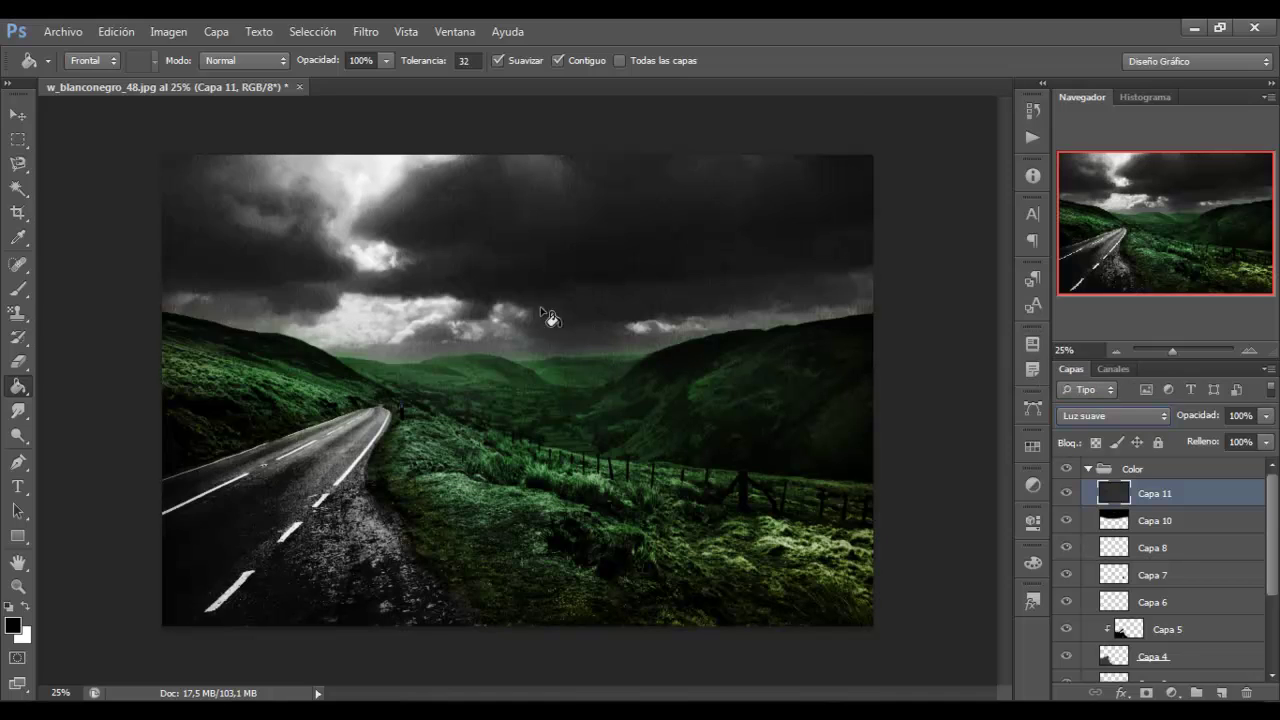
key(b)
click(235, 60)
click(200, 97)
Erase the noise from the hills and sky and set the layer's opacity to 81%.
mouse_move(400, 557)
mouse_down()
mouse_move(508, 441)
mouse_move(831, 394)
mouse_move(740, 491)
mouse_up()
click(1266, 415)
drag(1268, 437, 1240, 442)
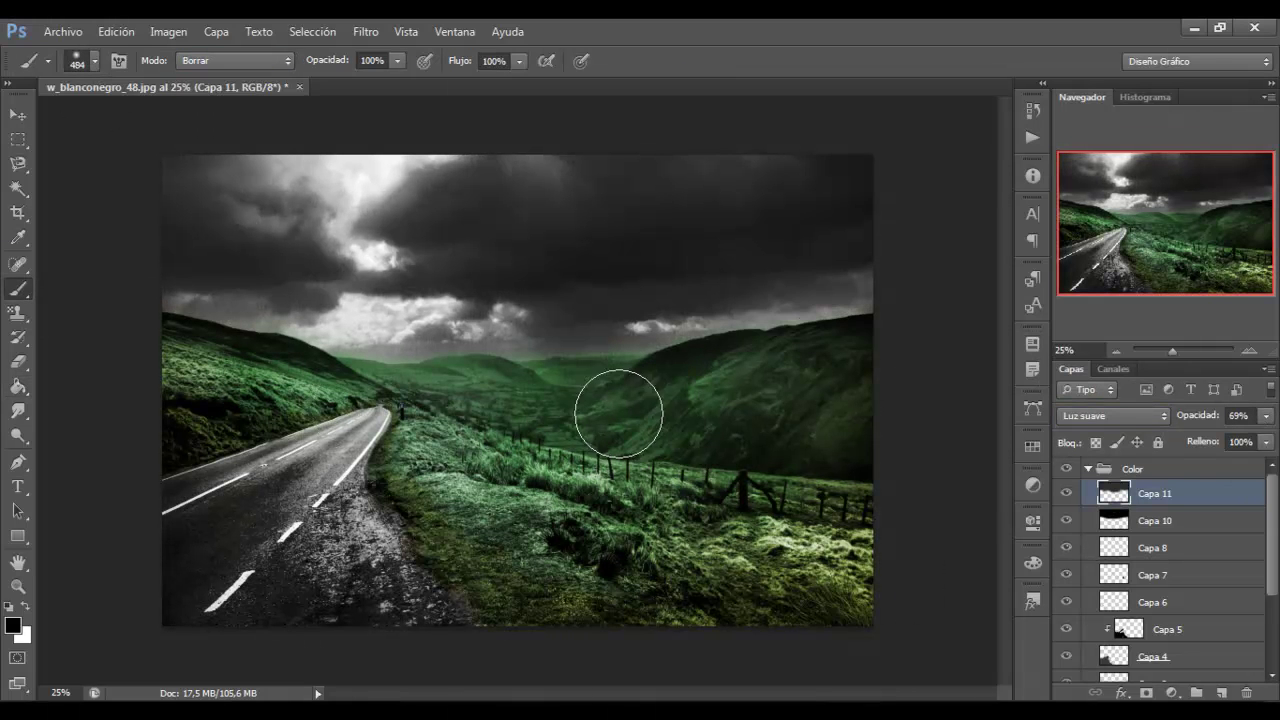
drag(619, 413, 688, 599)
mouse_move(157, 166)
mouse_down()
mouse_move(214, 371)
mouse_move(760, 290)
mouse_move(329, 251)
mouse_move(851, 332)
mouse_up()
click(1266, 415)
drag(1241, 437, 1226, 437)
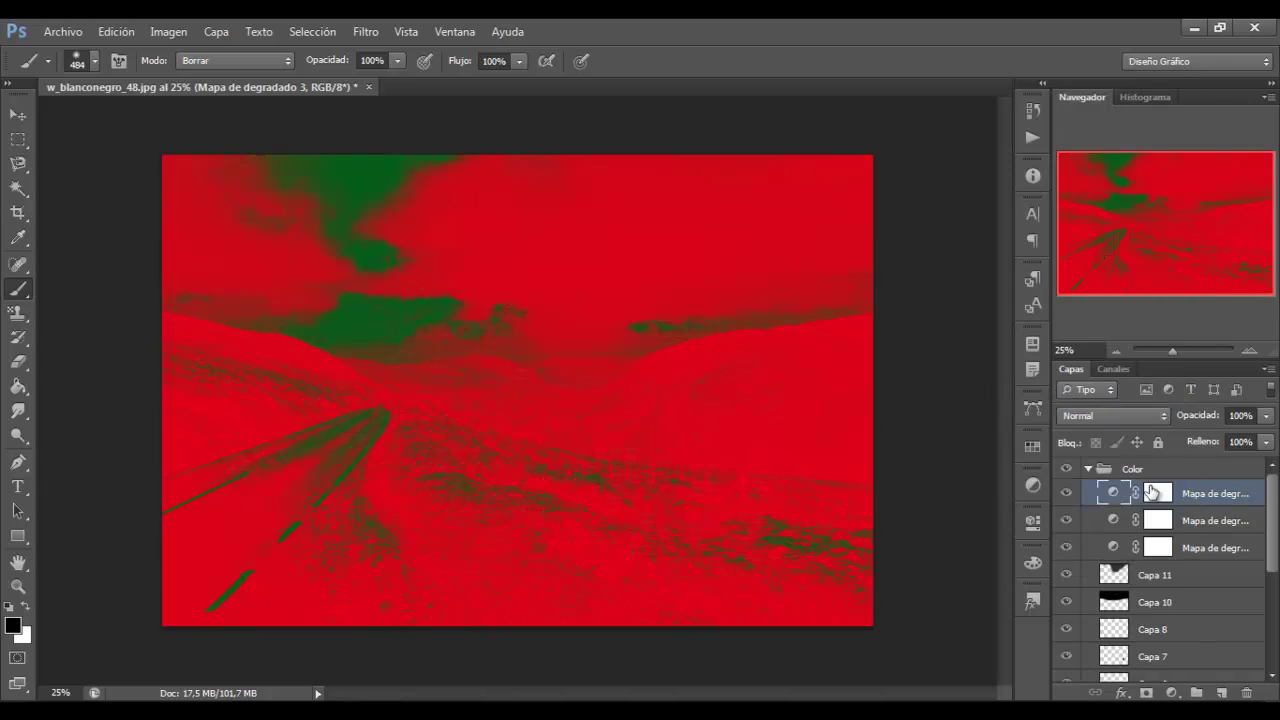
Change the red gradient map's blend mode, fade it, and raise the merged copy's vibrance with Intensidad.
click(1112, 415)
click(1110, 369)
drag(1266, 415, 1163, 444)
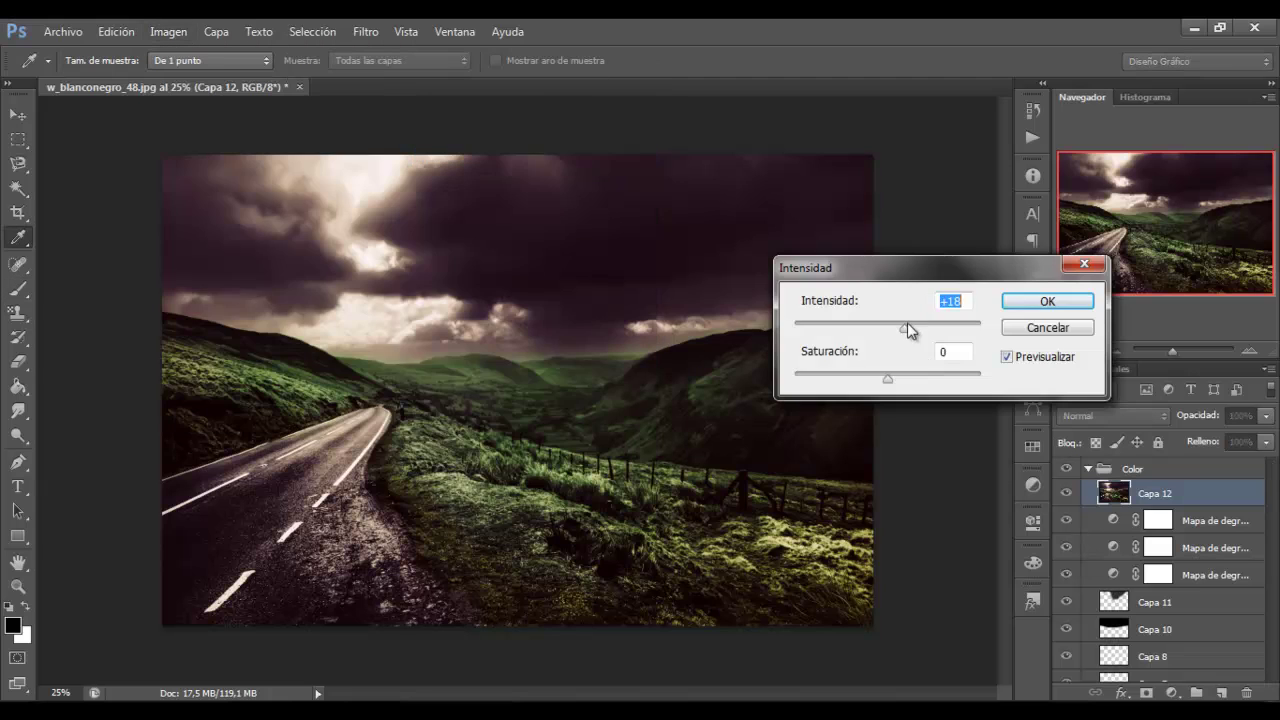
drag(845, 327, 934, 330)
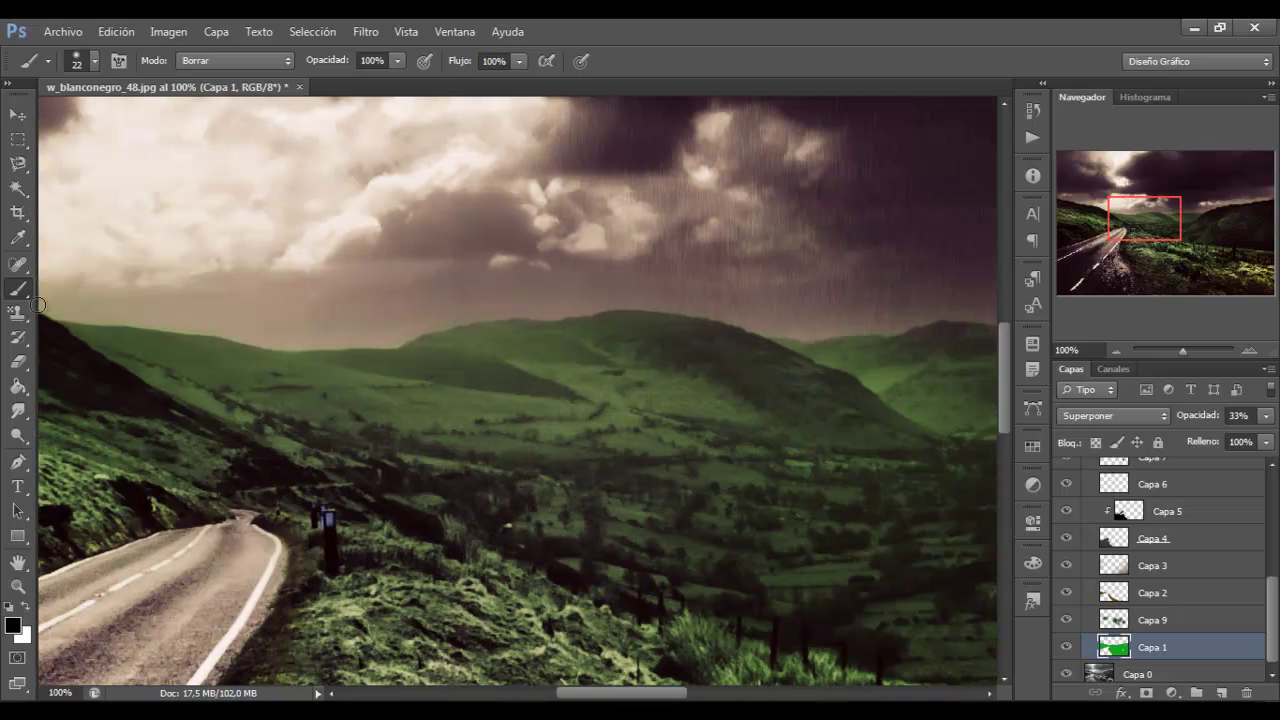
Add a new layer and paint dark strokes across the hills with a normal-mode brush.
click(235, 60)
click(190, 80)
drag(410, 350, 561, 373)
key(ctrl+z)
key(ctrl+shift+alt+n)
mouse_move(650, 350)
mouse_down()
mouse_move(770, 357)
mouse_move(965, 340)
mouse_up()
drag(409, 375, 606, 409)
Lower the dark layer to 38% opacity and refine the valley strokes with a 26 px brush.
click(1266, 415)
drag(1264, 437, 1205, 437)
right_click(200, 420)
text(26)
key(Return)
key(shift+alt+r)
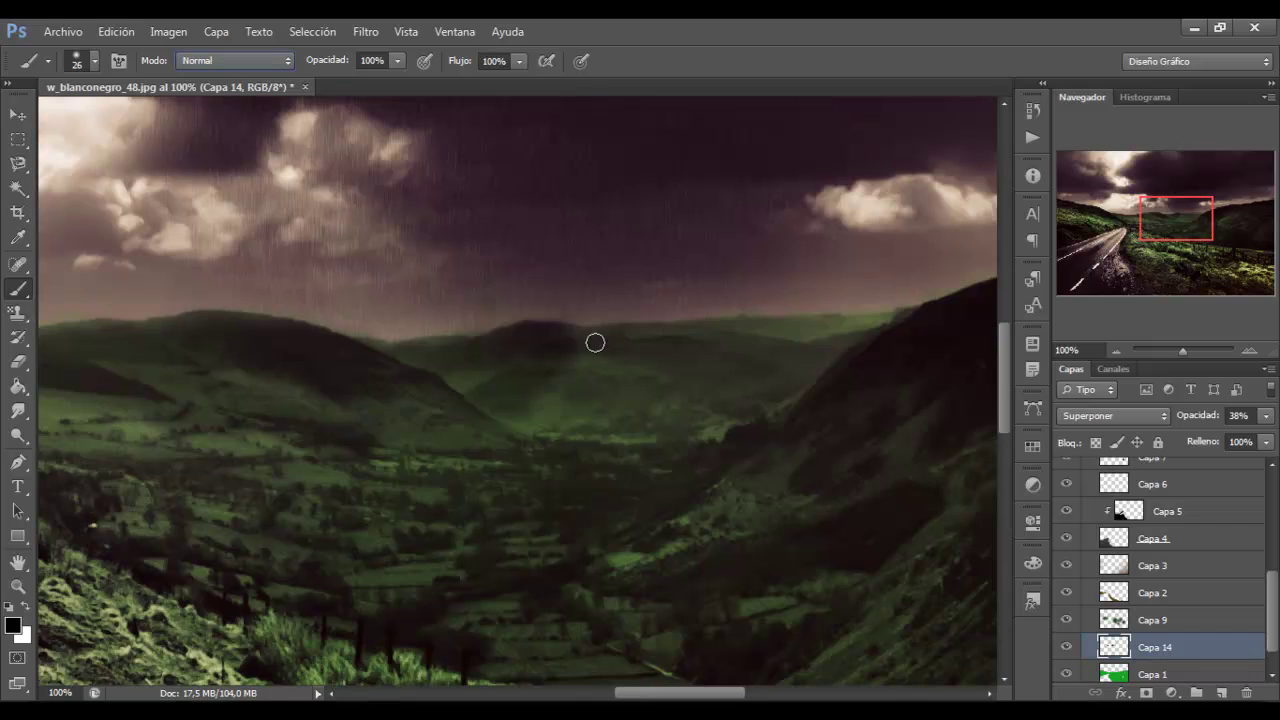
mouse_move(594, 340)
mouse_down()
mouse_move(716, 500)
mouse_move(431, 374)
mouse_up()
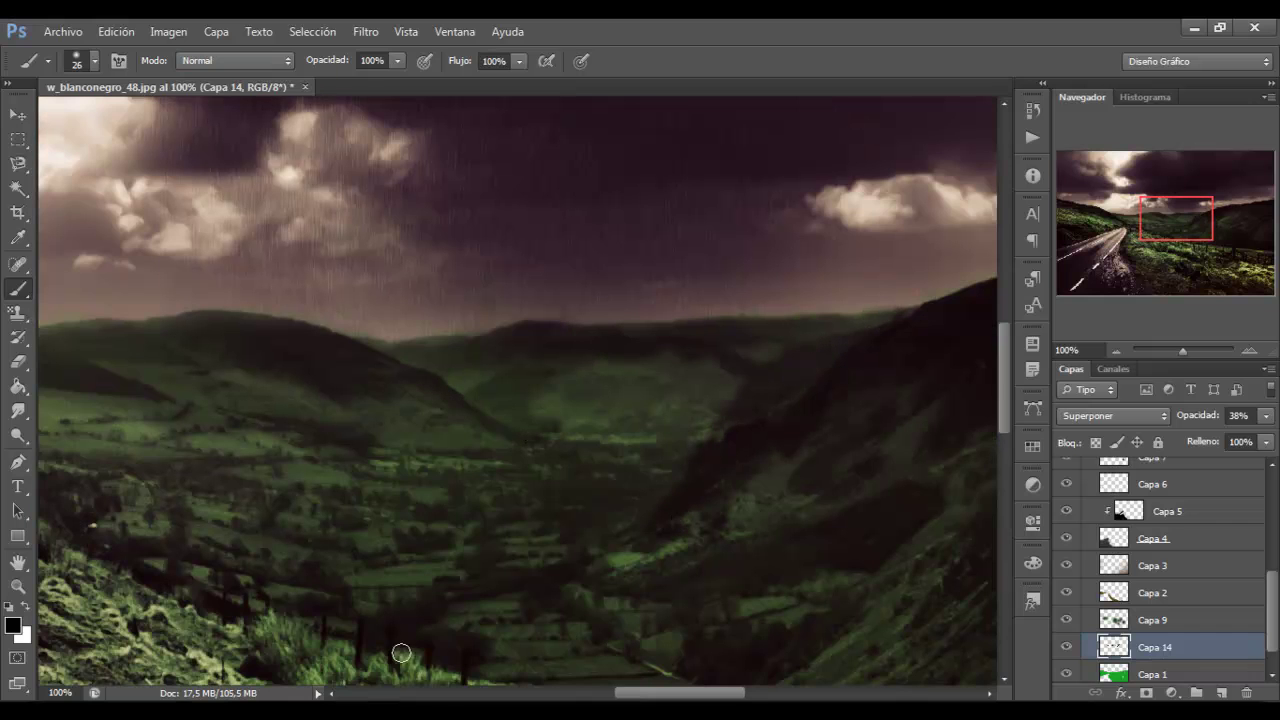
drag(483, 528, 608, 503)
Set the dark strokes layer, Capa 14, to 34% opacity and zoom out.
click(1266, 415)
mouse_move(1250, 437)
mouse_down()
mouse_move(1230, 437)
mouse_move(1265, 442)
mouse_move(1216, 441)
mouse_up()
key(z)
key(ctrl+minus)
key(ctrl+minus)
key(ctrl+minus)
click(18, 289)
click(235, 60)
click(205, 127)
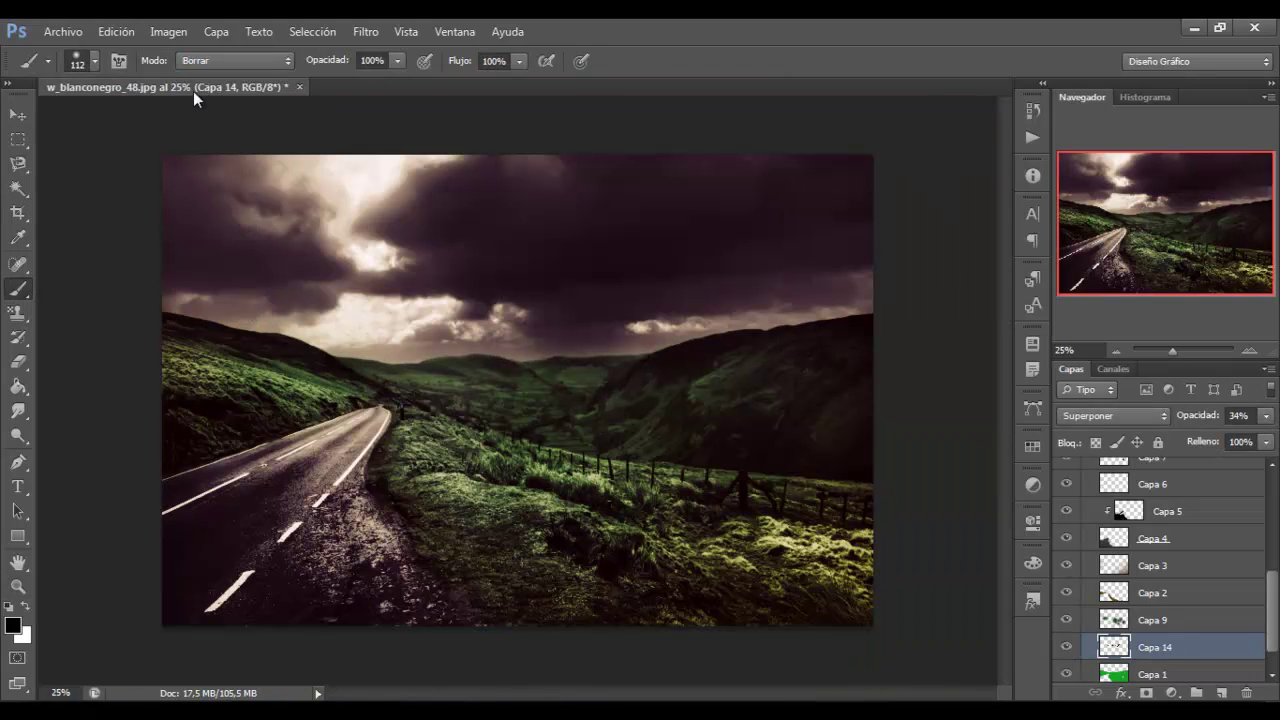
Delete the Capa 11 noise texture layer and add a new empty layer.
click(1266, 415)
scroll(1160, 560, up, 3)
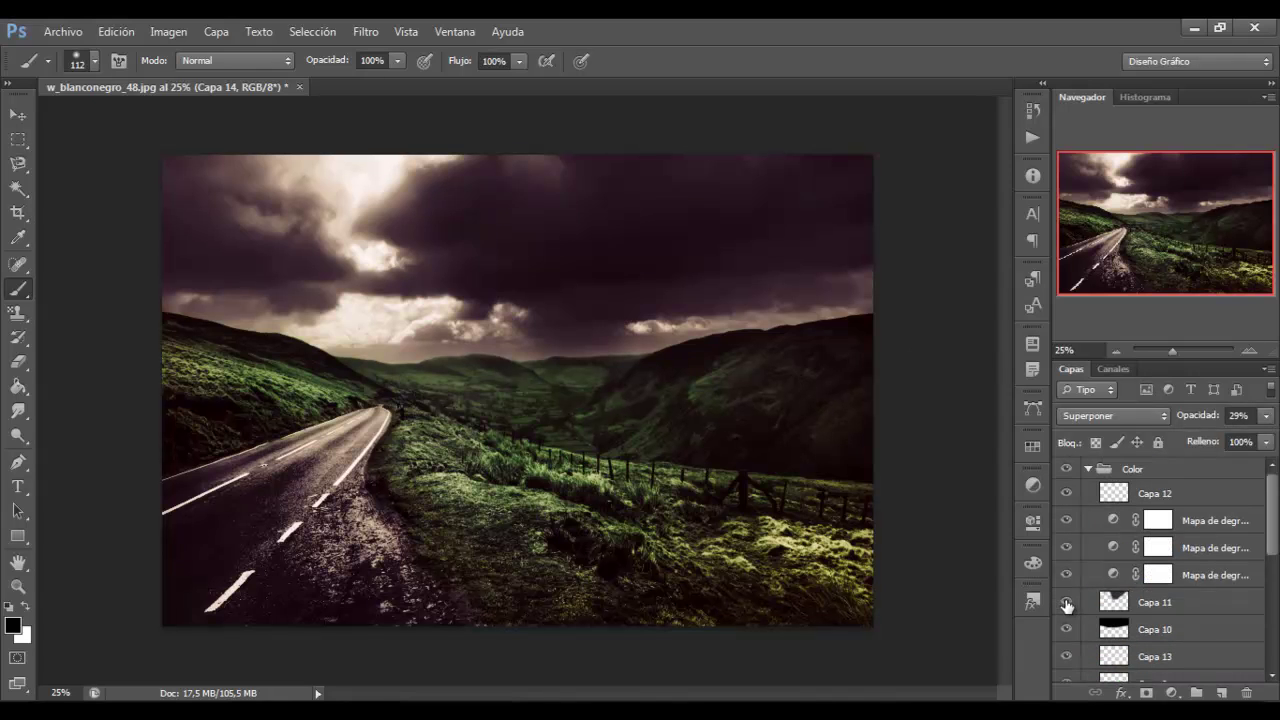
click(1080, 602)
key(Delete)
key(ctrl+shift+alt+n)
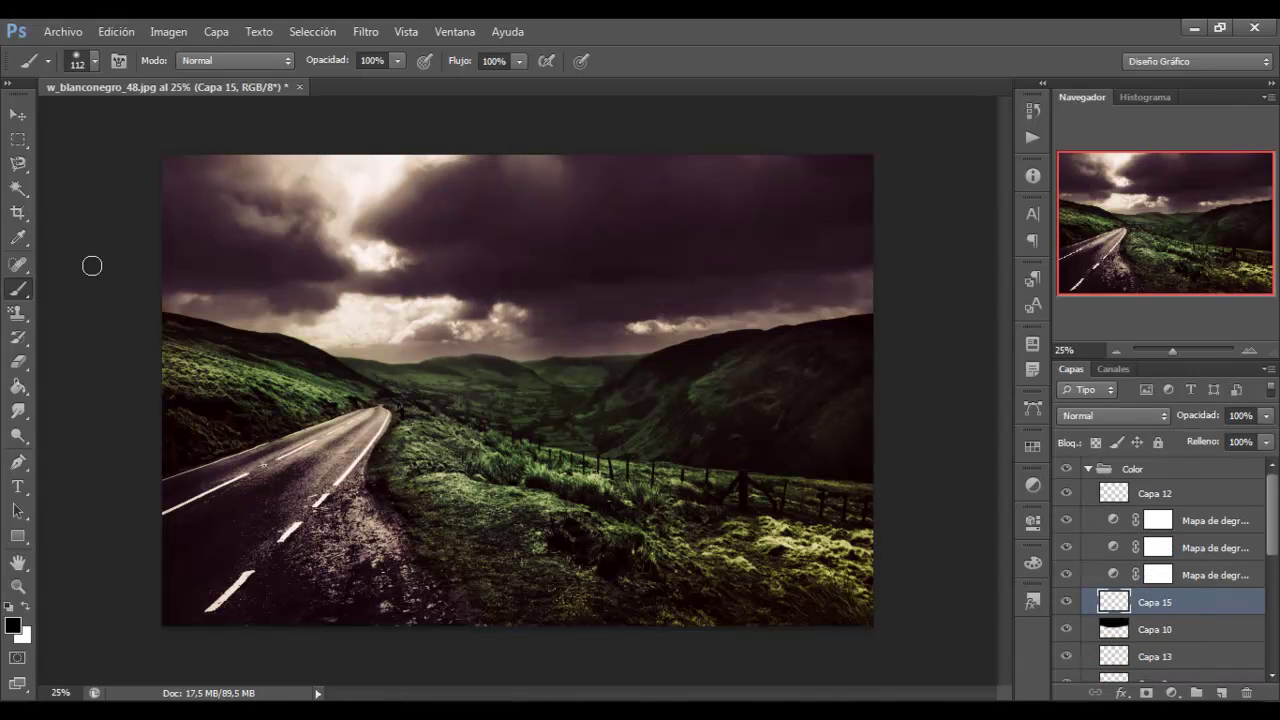
Paint white over the clouds with 156 px and 53 px brushes.
key(x)
click(95, 61)
text(156)
mouse_move(395, 210)
mouse_down()
mouse_move(403, 171)
mouse_move(366, 334)
mouse_move(515, 320)
mouse_up()
click(95, 61)
text(53)
key(Return)
drag(628, 326, 668, 326)
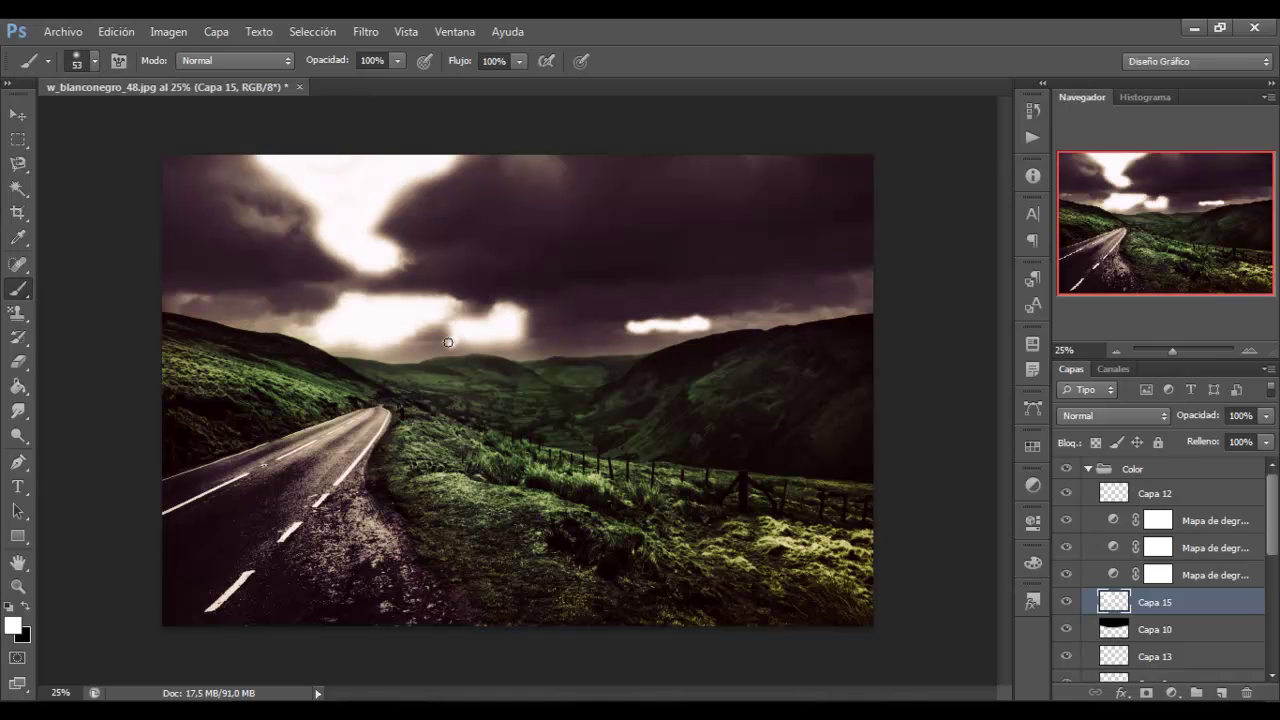
Set the cloud layer to Superponer (Overlay) blending at about 20% opacity.
click(1113, 415)
click(1110, 243)
click(1266, 415)
drag(1266, 436, 1198, 440)
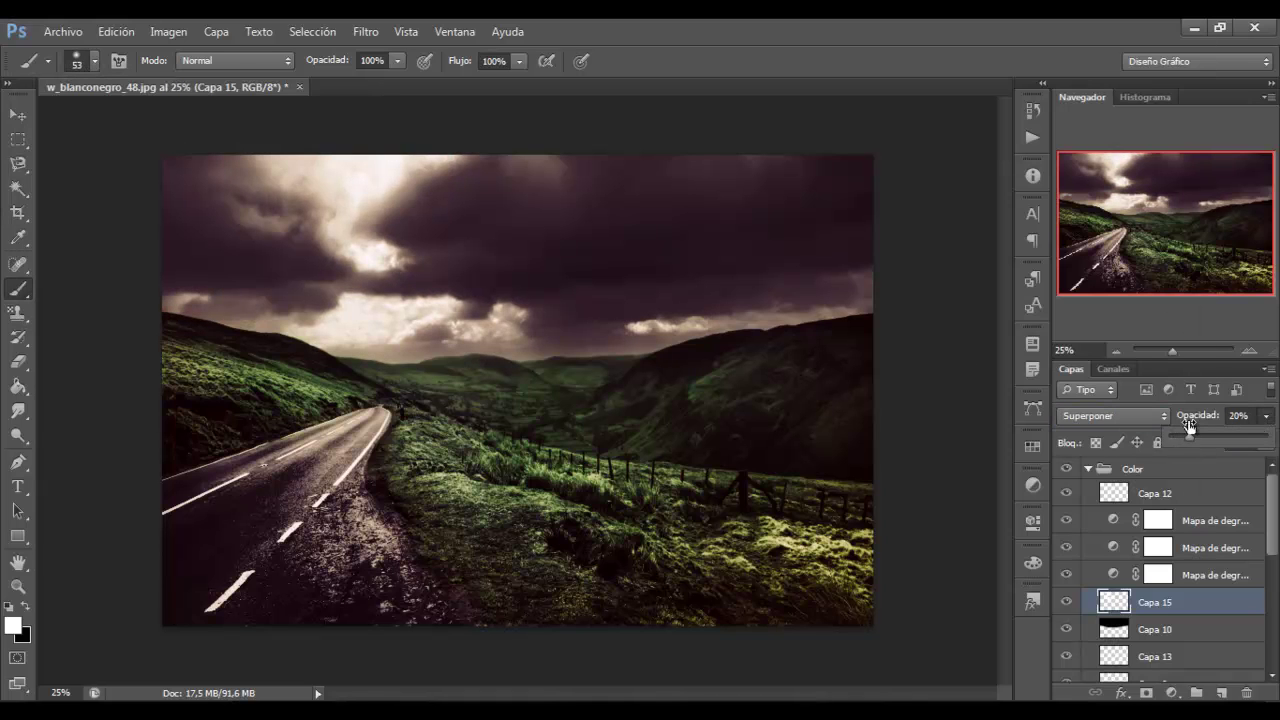
Stamp a merged copy onto Capa 12 and preview vibrance at +22.
click(1155, 493)
key(ctrl+shift+alt+e)
click(168, 31)
click(470, 175)
mouse_move(887, 327)
mouse_down()
mouse_move(908, 327)
mouse_move(807, 321)
mouse_up()
Apply Intensidad (vibrance +22, saturation +2) to Capa 12.
mouse_move(887, 378)
mouse_down()
mouse_move(980, 378)
mouse_move(892, 378)
mouse_up()
drag(923, 327, 910, 327)
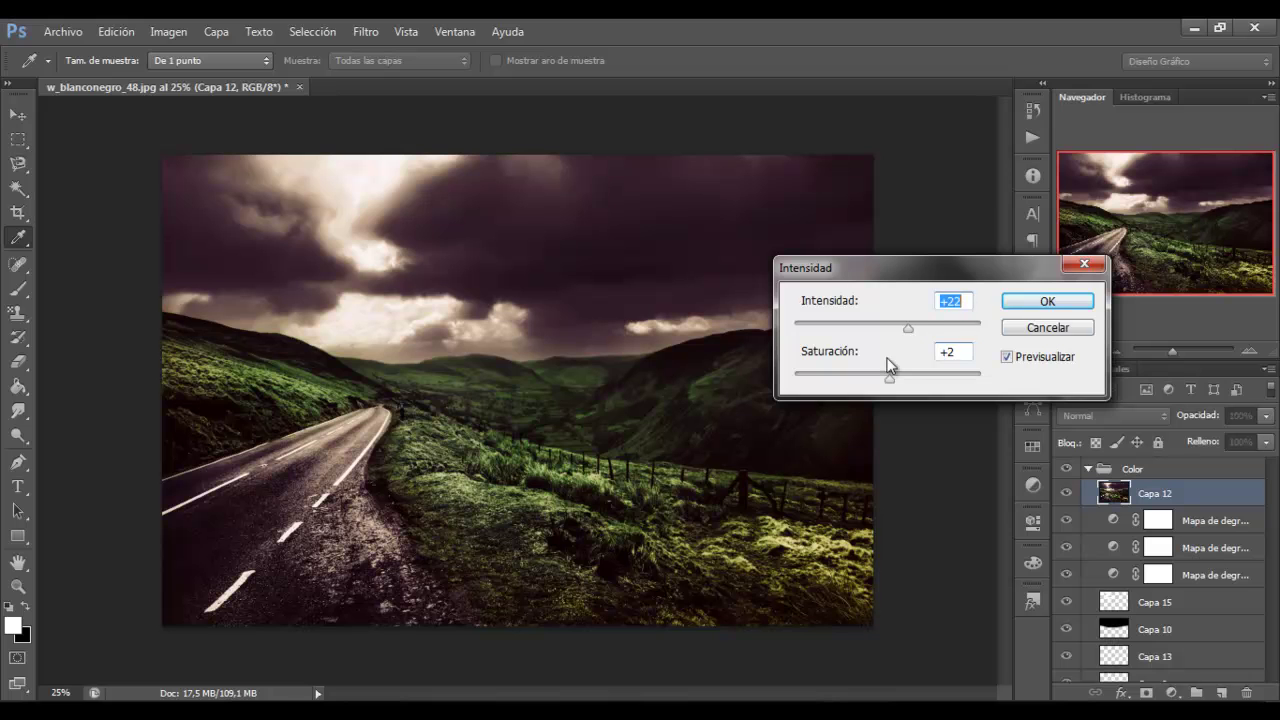
click(1047, 301)
click(168, 31)
click(480, 232)
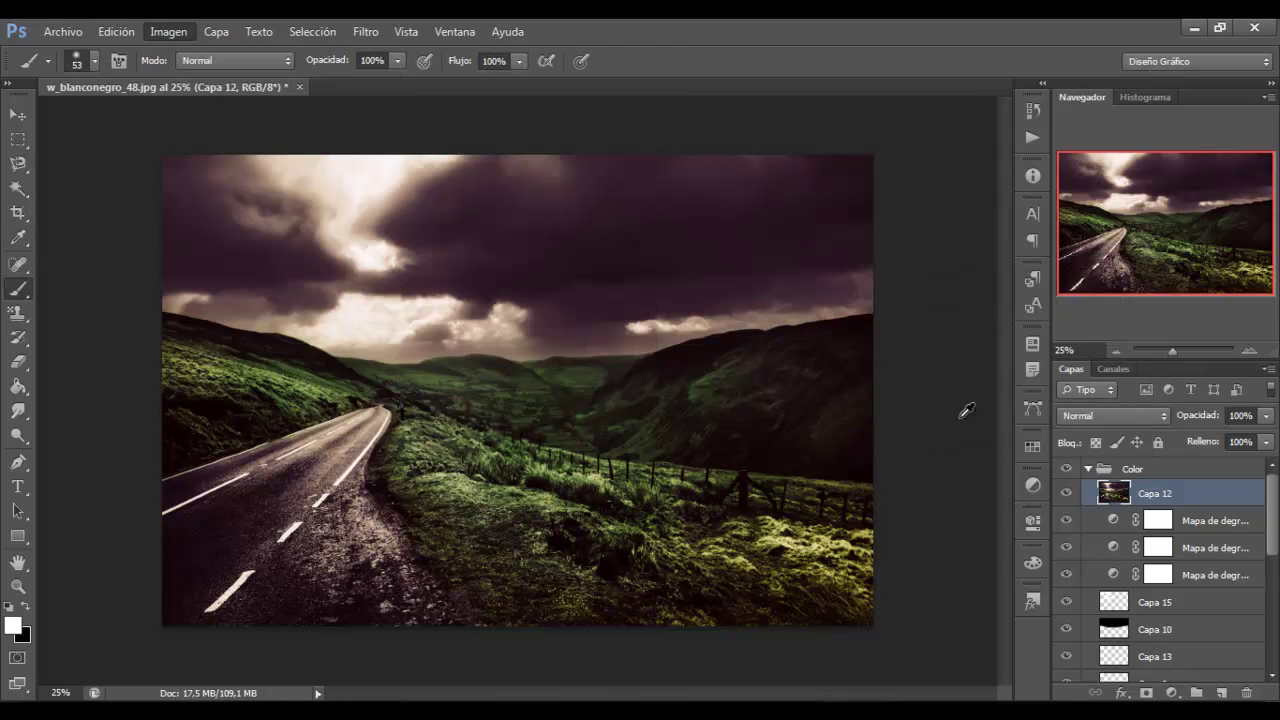
click(1042, 376)
Lower Capa 12's overall saturation to -28 with Tono/saturación.
click(168, 31)
click(480, 198)
click(1151, 531)
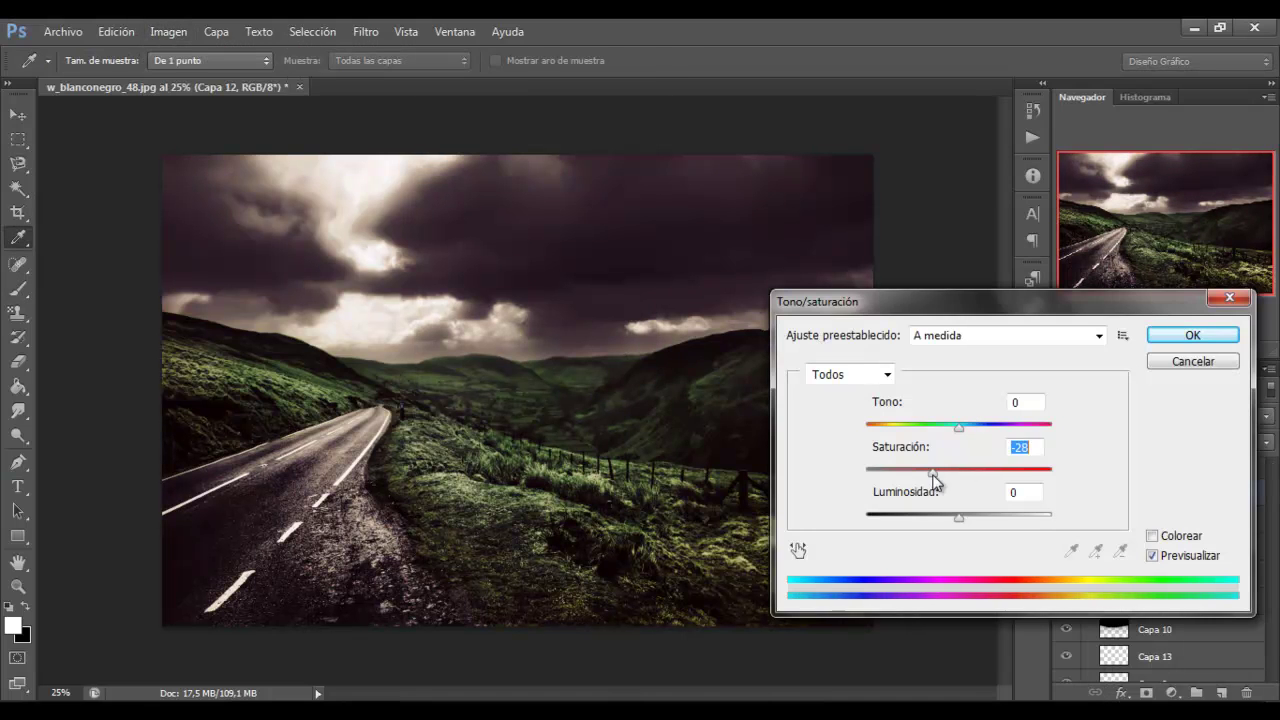
click(1211, 331)
Add a Niveles (Levels) adjustment layer, discarding an accidental inverting gradient map.
key(b)
click(1172, 692)
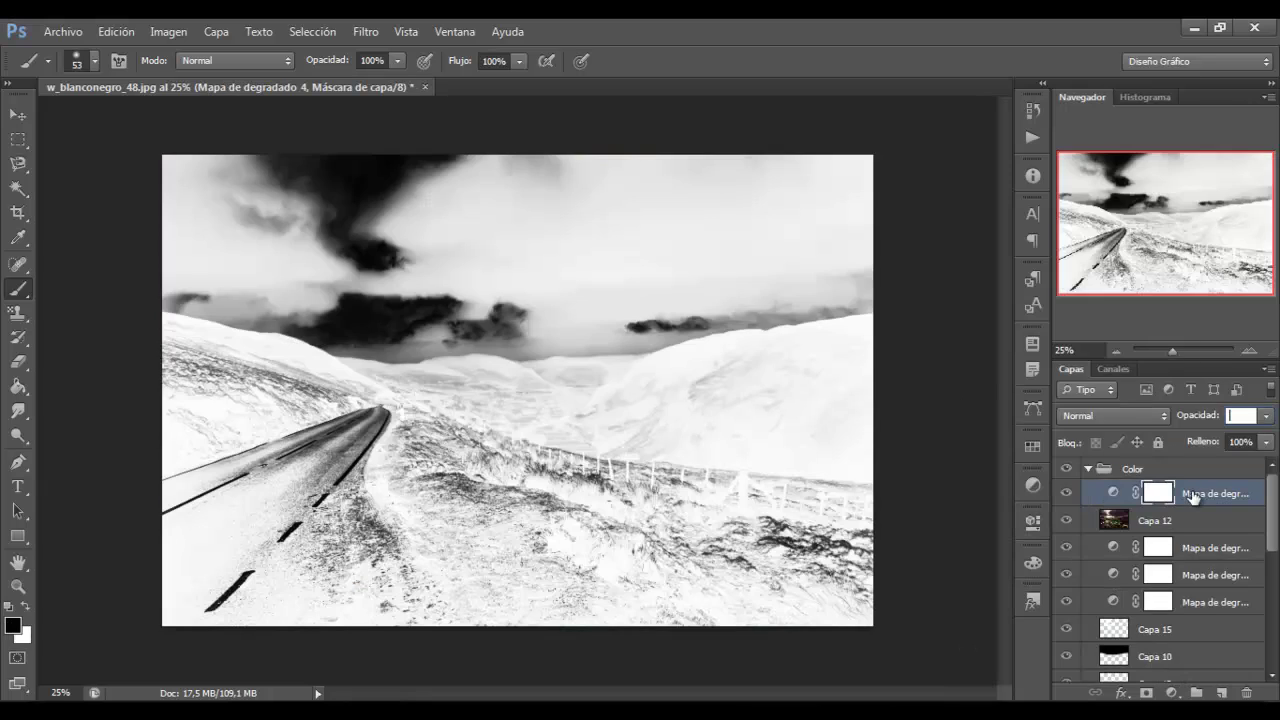
key(ctrl+z)
click(1172, 692)
click(1143, 380)
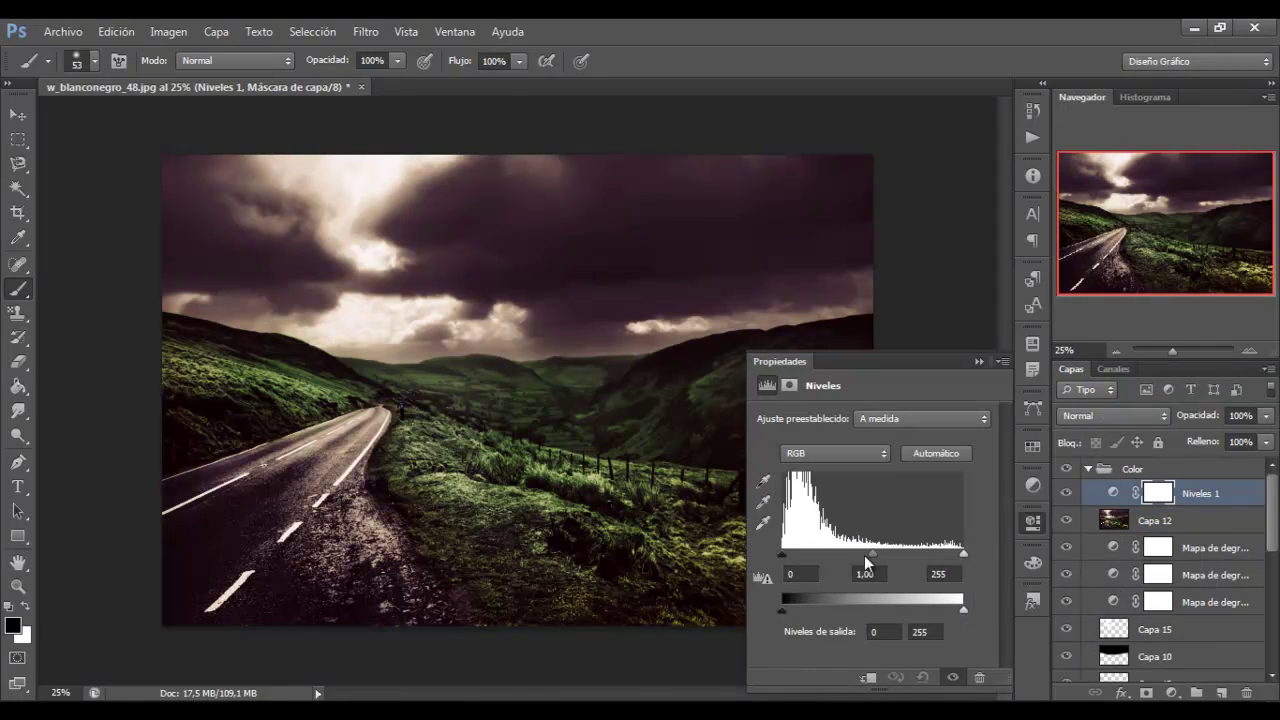